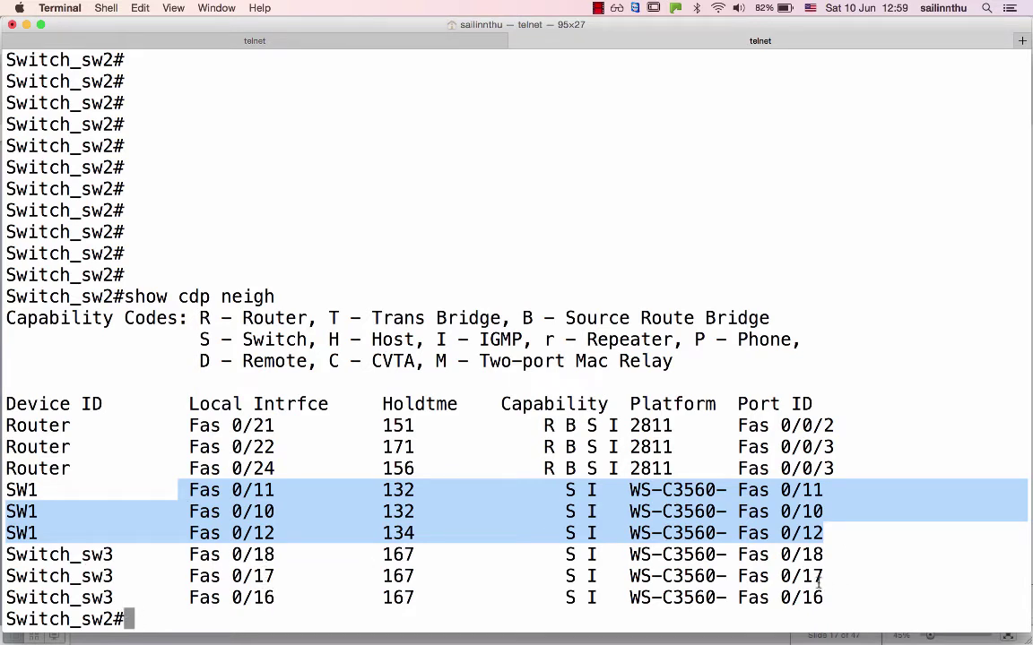
On the switching slide, change the Cisco Discovery Protocol label to 'Fa0/16,Fa0/17,Fa0/18' and move it beside SW3.
{"action": "key", "text": "super+Tab"}
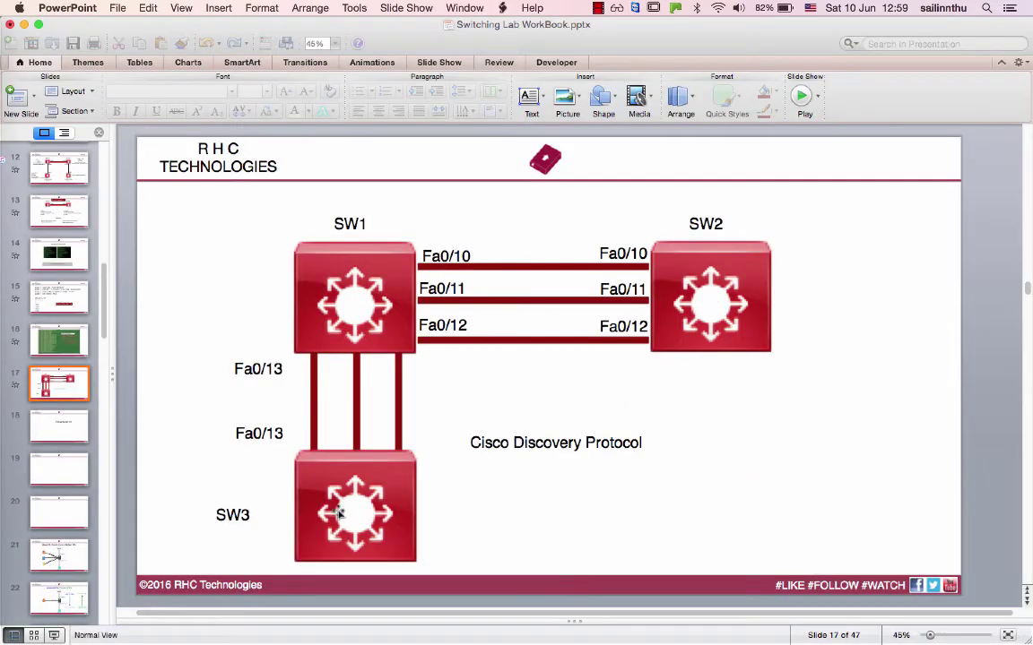
{"action": "left_click", "coordinate": [579, 455]}
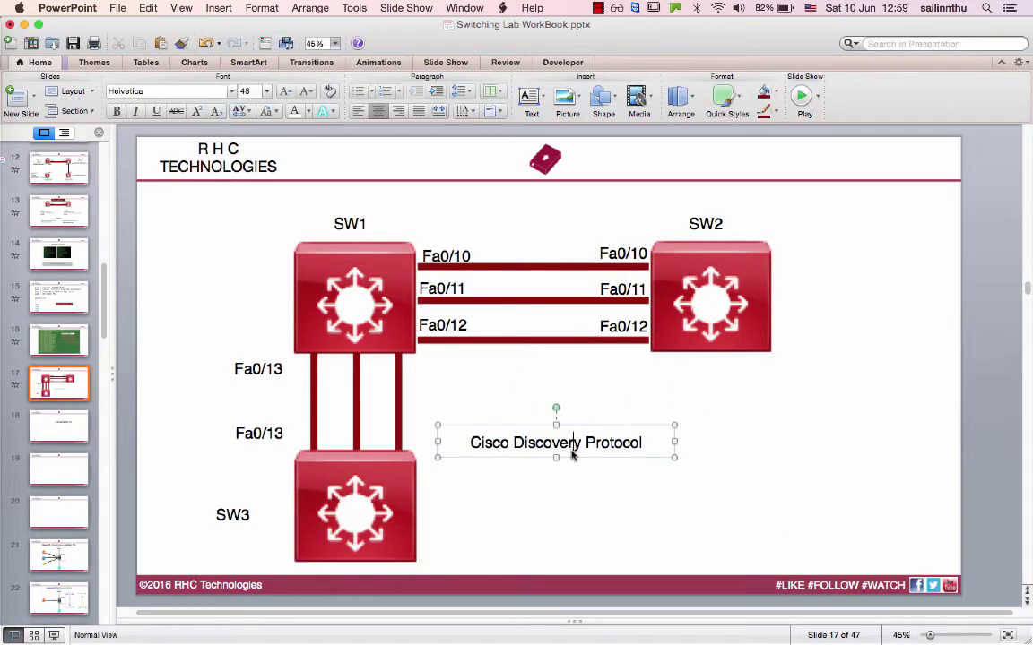
{"action": "key", "text": "Escape"}
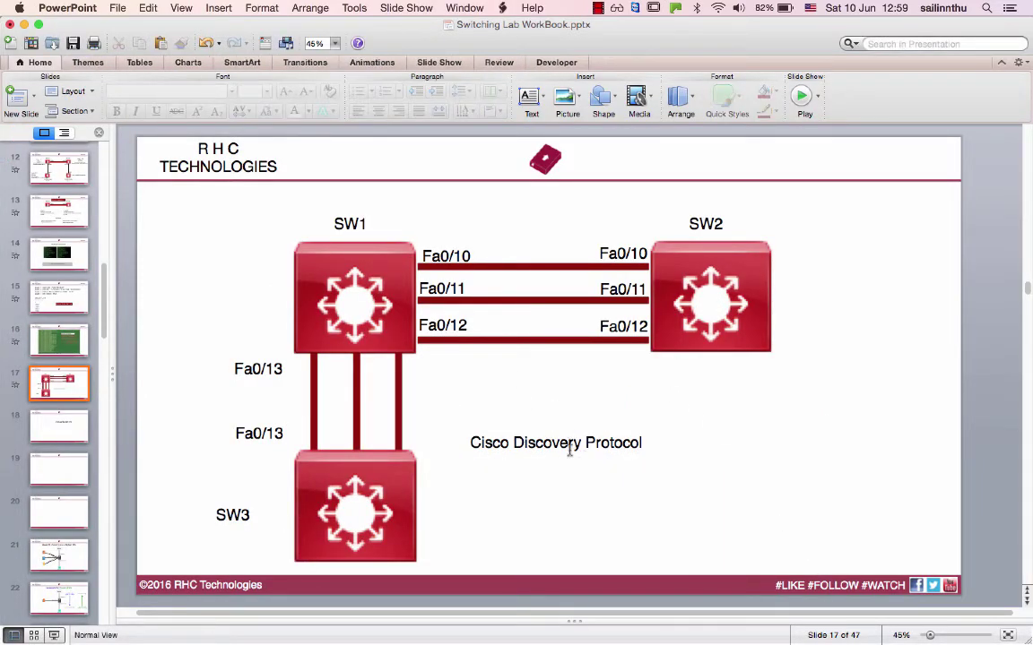
{"action": "left_click", "coordinate": [569, 450]}
{"action": "key", "text": "super+a"}
{"action": "type", "text": "Fa0"}
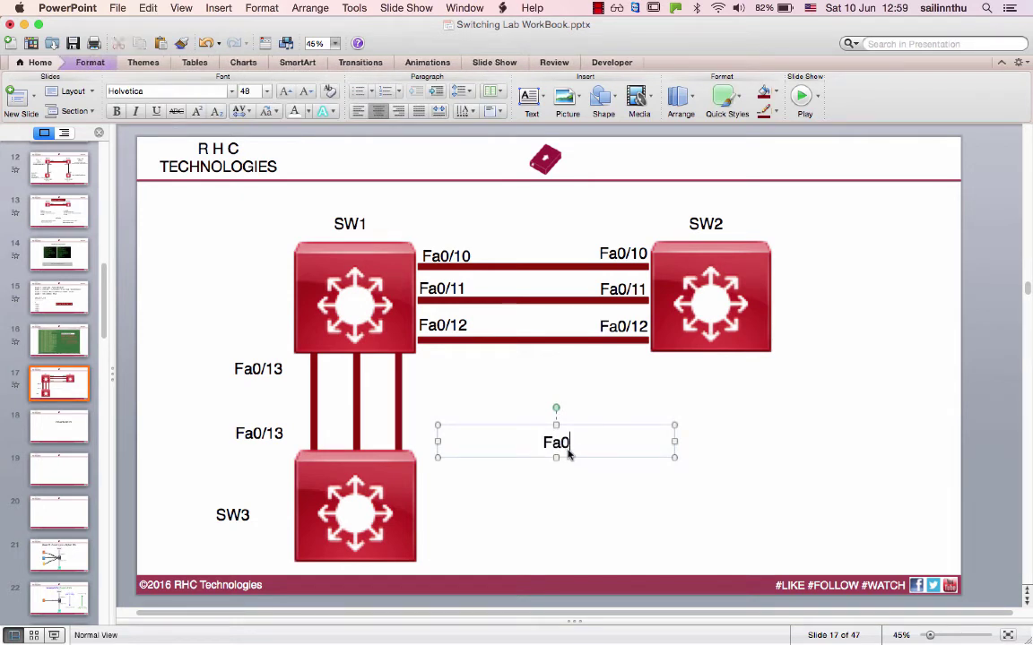
{"action": "type", "text": "/16,Fa0/"}
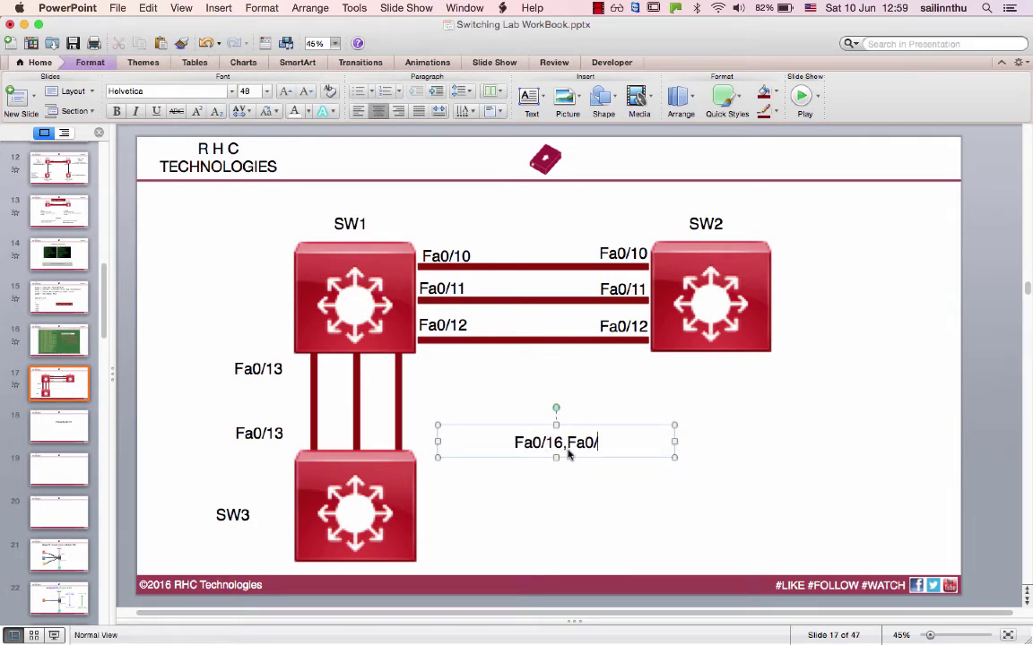
{"action": "type", "text": "17,Fa0/18"}
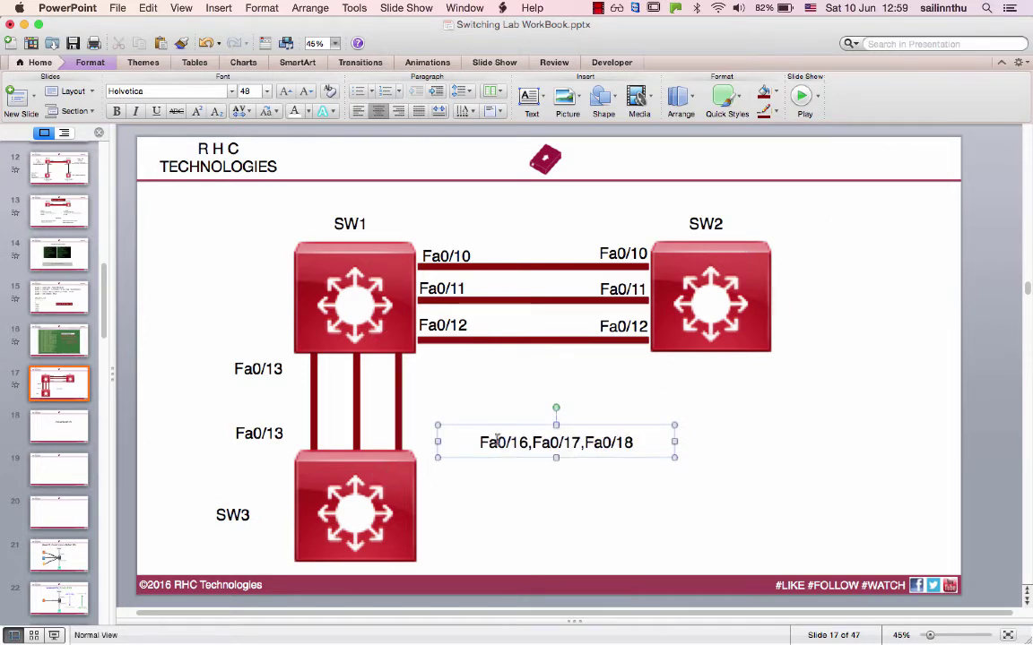
{"action": "left_click", "coordinate": [560, 529]}
{"action": "left_click", "coordinate": [565, 445]}
{"action": "left_click_drag", "start_coordinate": [578, 454], "coordinate": [690, 515]}
Rotate and reposition the SW1–SW3 link line diagonally, then delete it from the slide.
{"action": "left_click", "coordinate": [401, 403]}
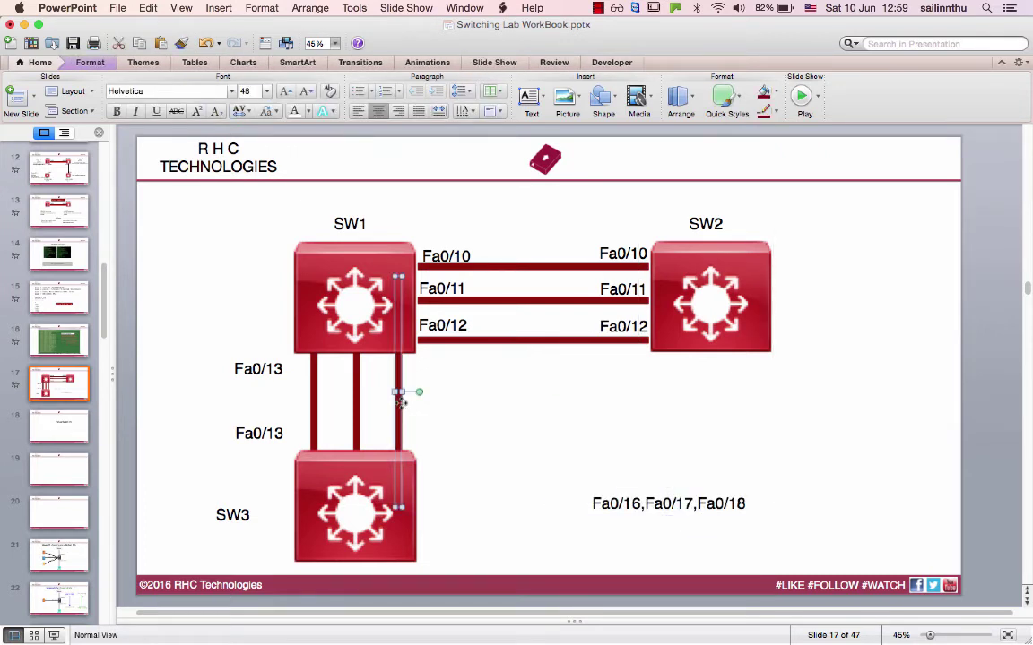
{"action": "mouse_move", "coordinate": [425, 393]}
{"action": "left_mouse_down"}
{"action": "mouse_move", "coordinate": [410, 489]}
{"action": "mouse_move", "coordinate": [396, 512]}
{"action": "mouse_move", "coordinate": [426, 472]}
{"action": "mouse_move", "coordinate": [431, 431]}
{"action": "mouse_move", "coordinate": [415, 408]}
{"action": "left_mouse_up"}
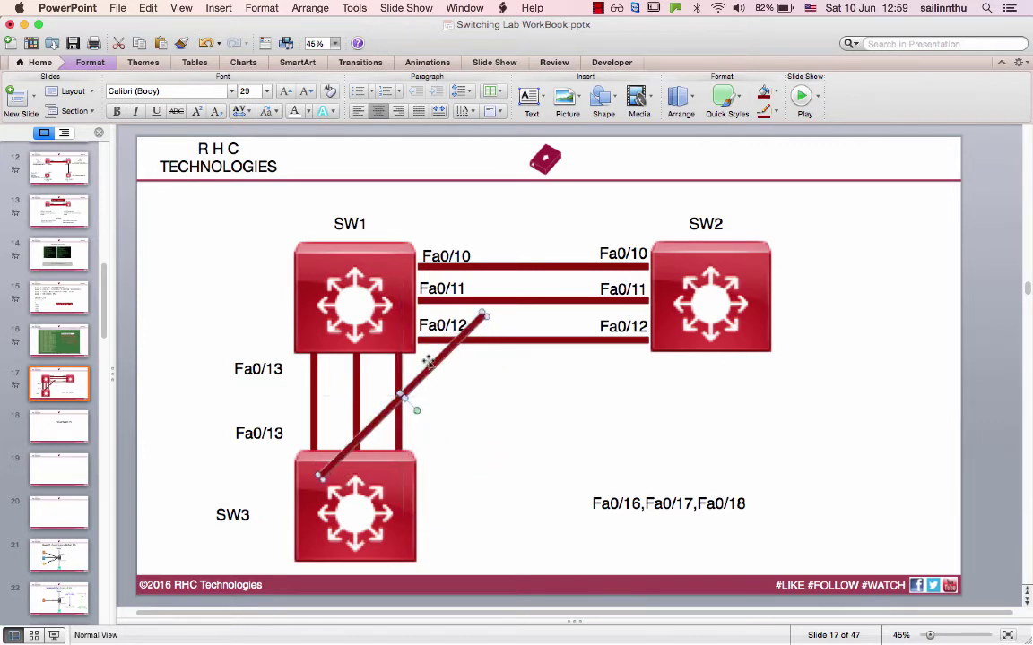
{"action": "left_click_drag", "start_coordinate": [430, 363], "coordinate": [509, 401]}
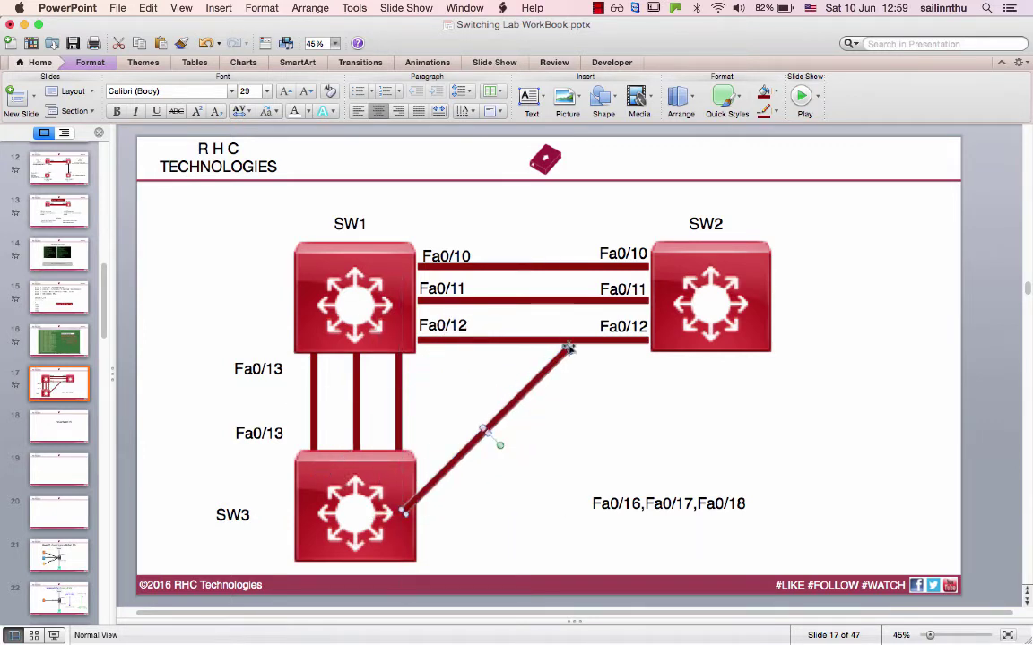
{"action": "left_click_drag", "start_coordinate": [500, 446], "coordinate": [473, 427]}
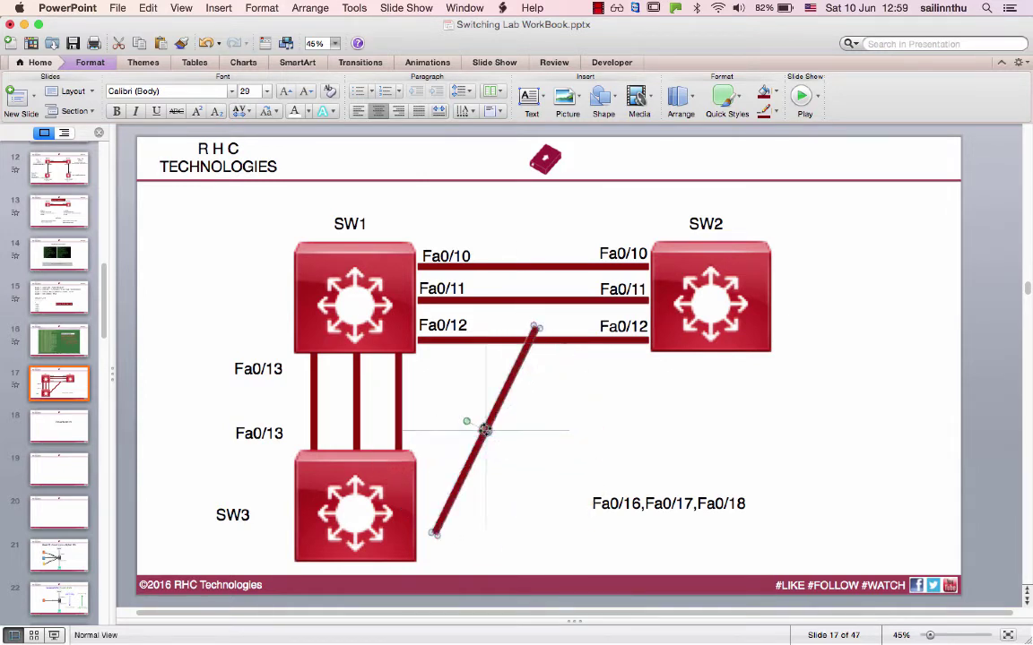
{"action": "key", "text": "Delete"}
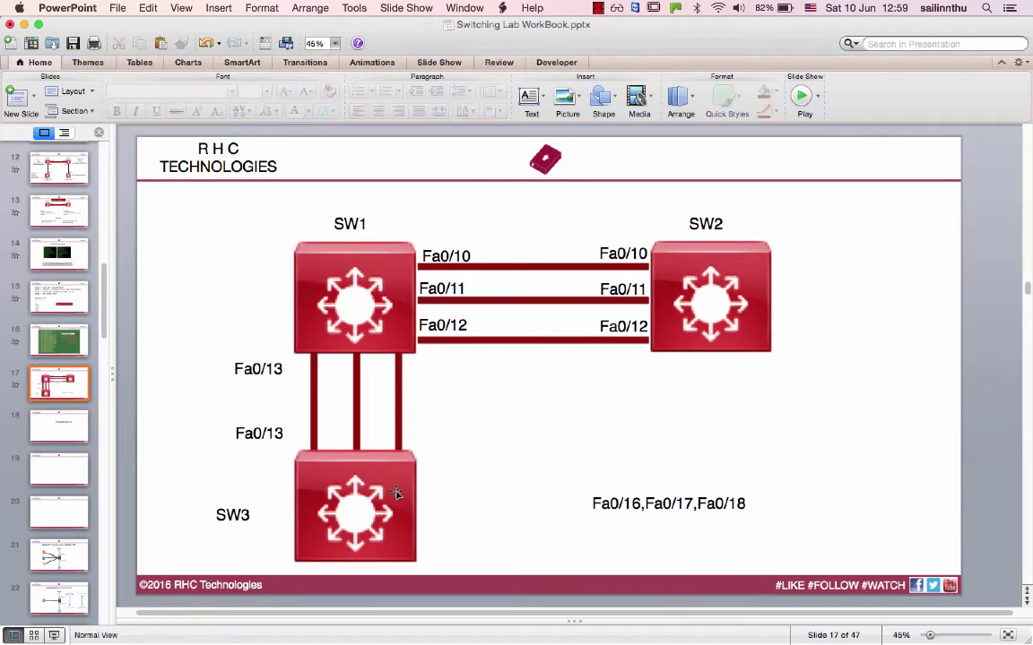
Move the port label up between the switches and return to the Terminal session.
{"action": "left_click", "coordinate": [654, 493]}
{"action": "left_click_drag", "start_coordinate": [655, 488], "coordinate": [593, 418]}
{"action": "left_click", "coordinate": [628, 508]}
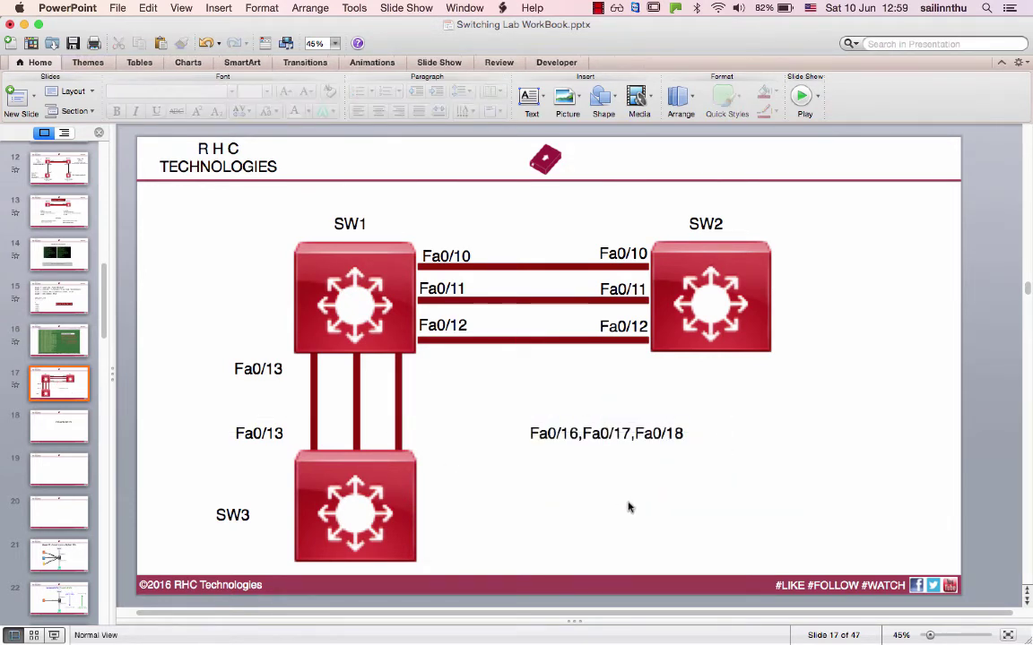
{"action": "key", "text": "super+Tab"}
{"action": "left_click", "coordinate": [542, 466]}
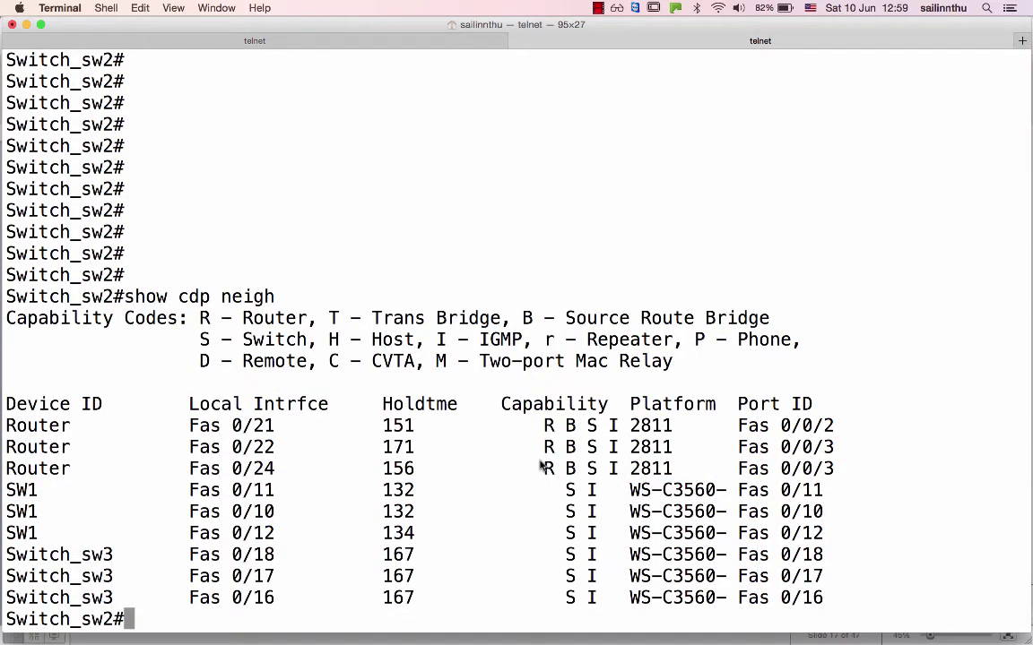
In a new tab, telnet to racks.ine.com, log in with the lab credentials, and enter privileged mode on SW3.
{"action": "key", "text": "super+t"}
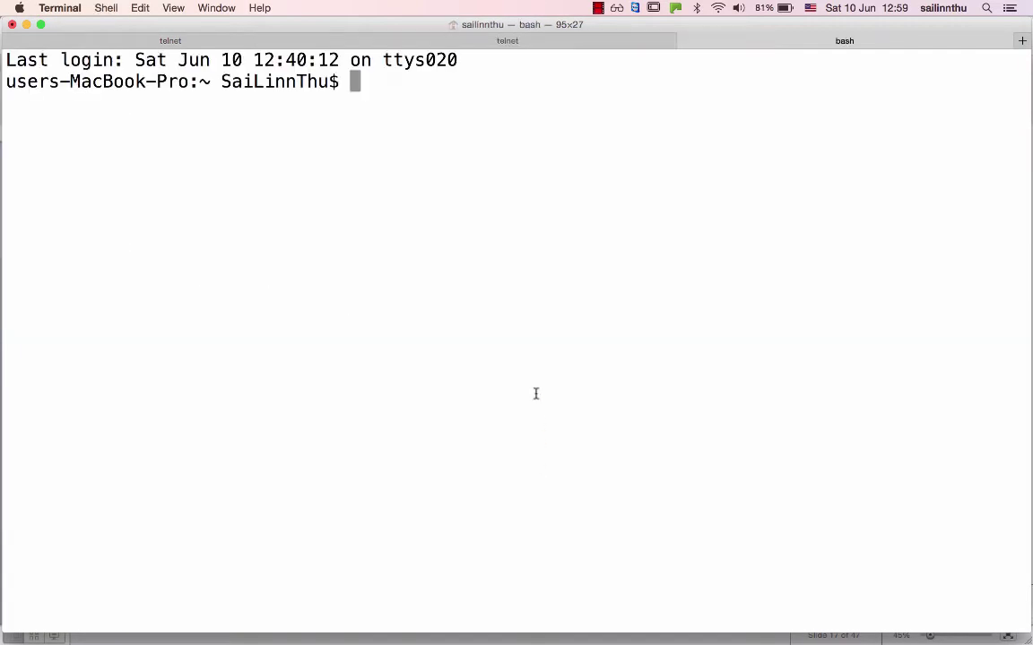
{"action": "type", "text": "telnet racks.ine."}
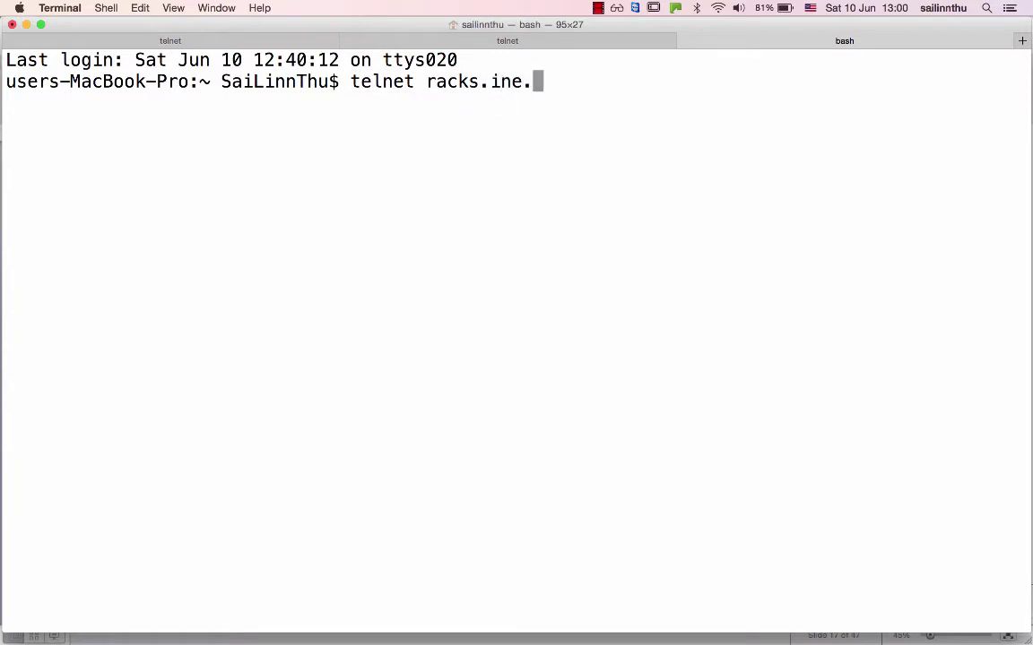
{"action": "type", "text": "com"}
{"action": "key", "text": "Return"}
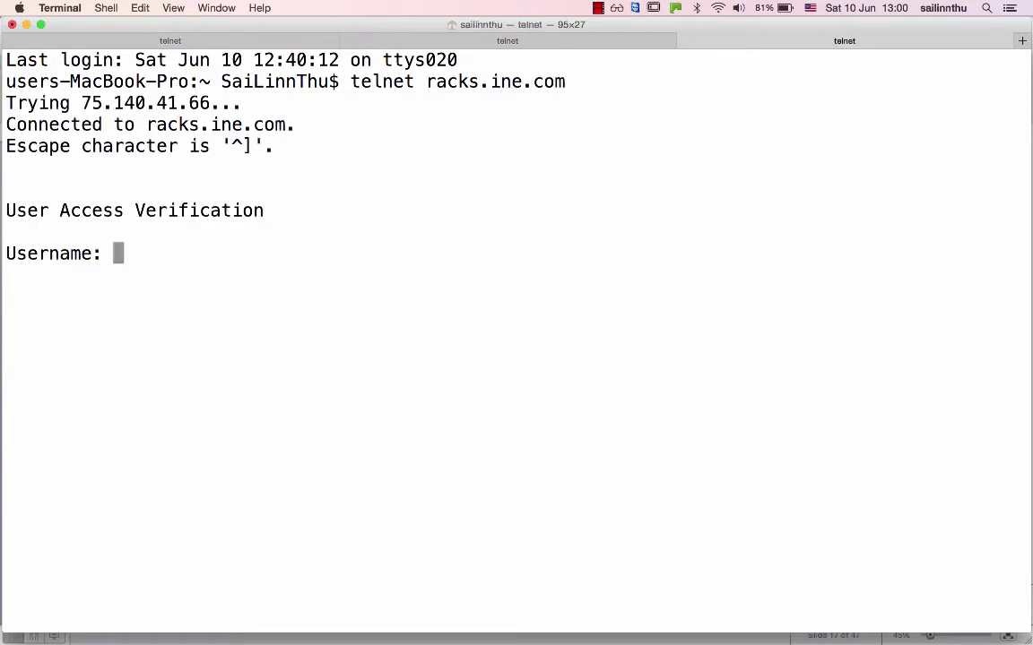
{"action": "type", "text": "rsprack3"}
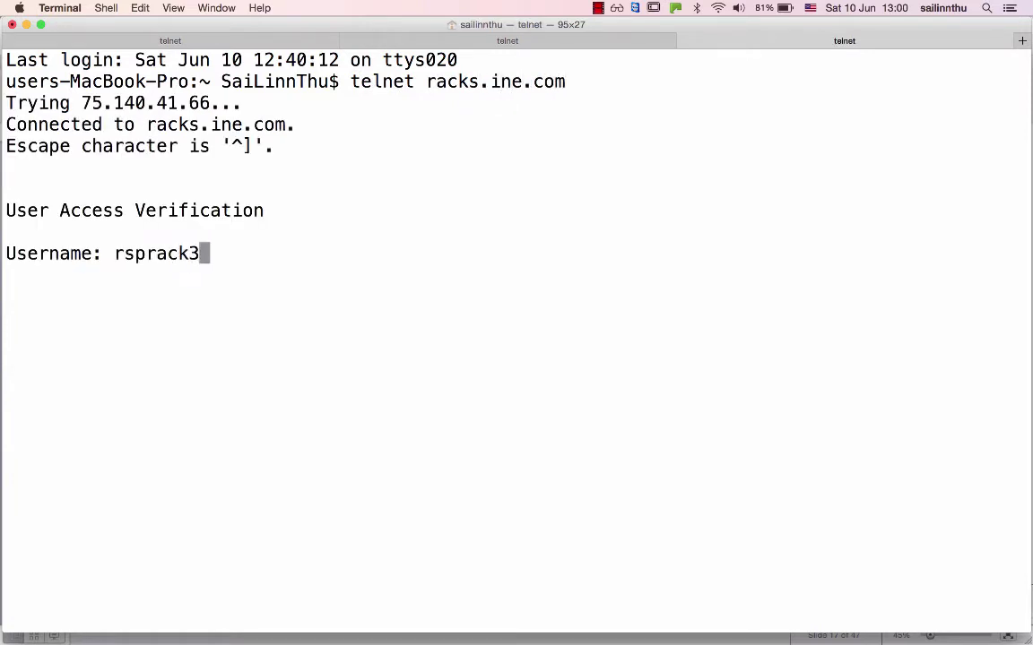
{"action": "key", "text": "Return"}
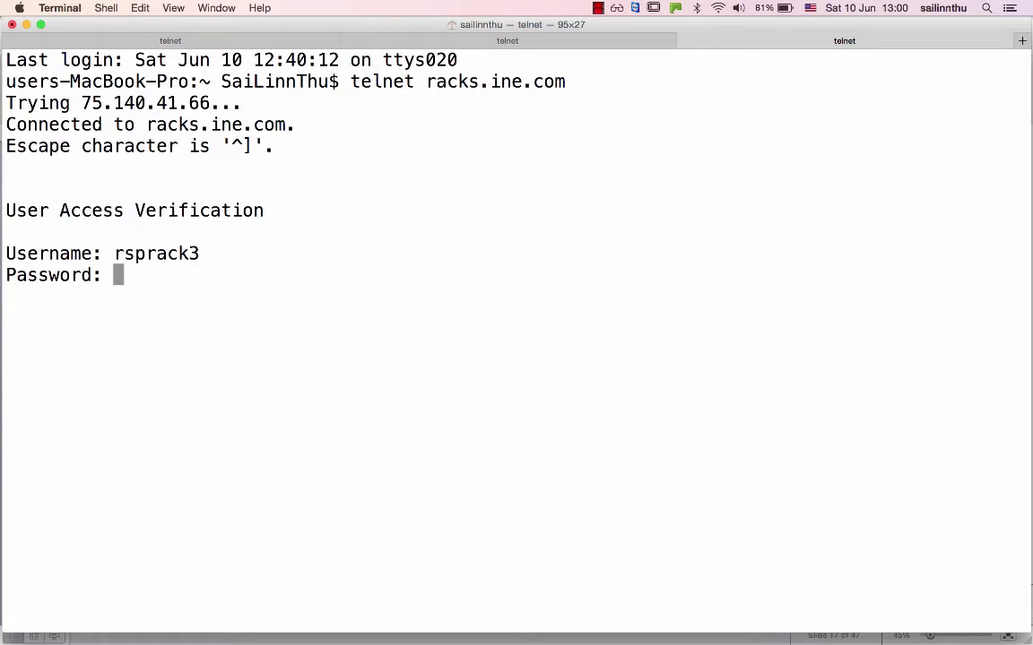
{"action": "key", "text": "Return"}
{"action": "key", "text": "3"}
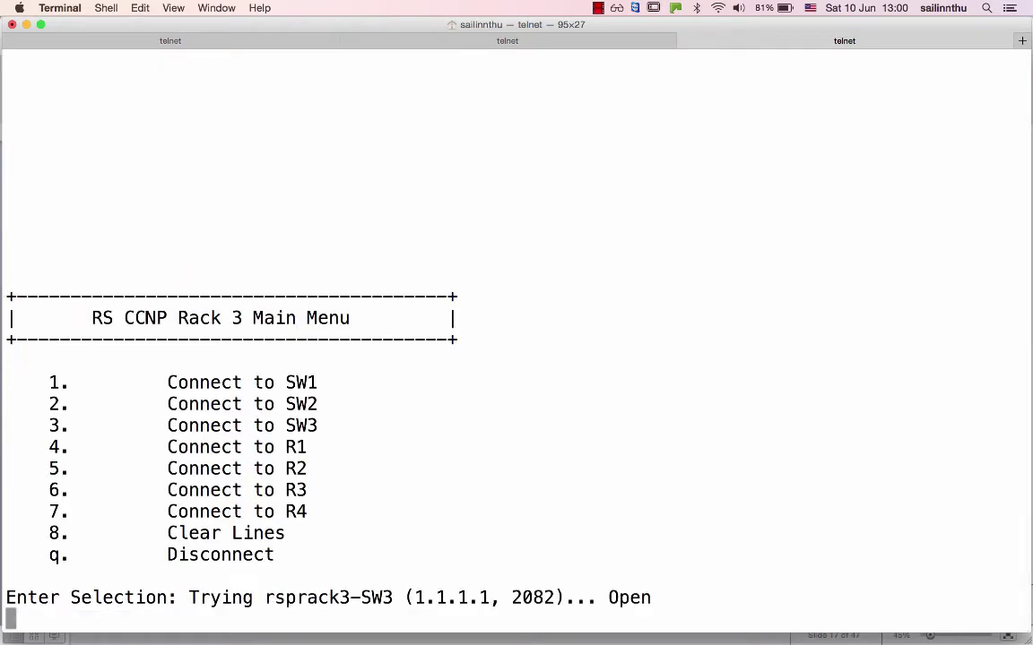
{"action": "key", "text": "Return"}
{"action": "key", "text": "Return"}
{"action": "type", "text": "en"}
{"action": "key", "text": "Return"}
{"action": "key", "text": "Return"}
{"action": "key", "text": "Return"}
{"action": "key", "text": "Return"}
{"action": "key", "text": "Return"}
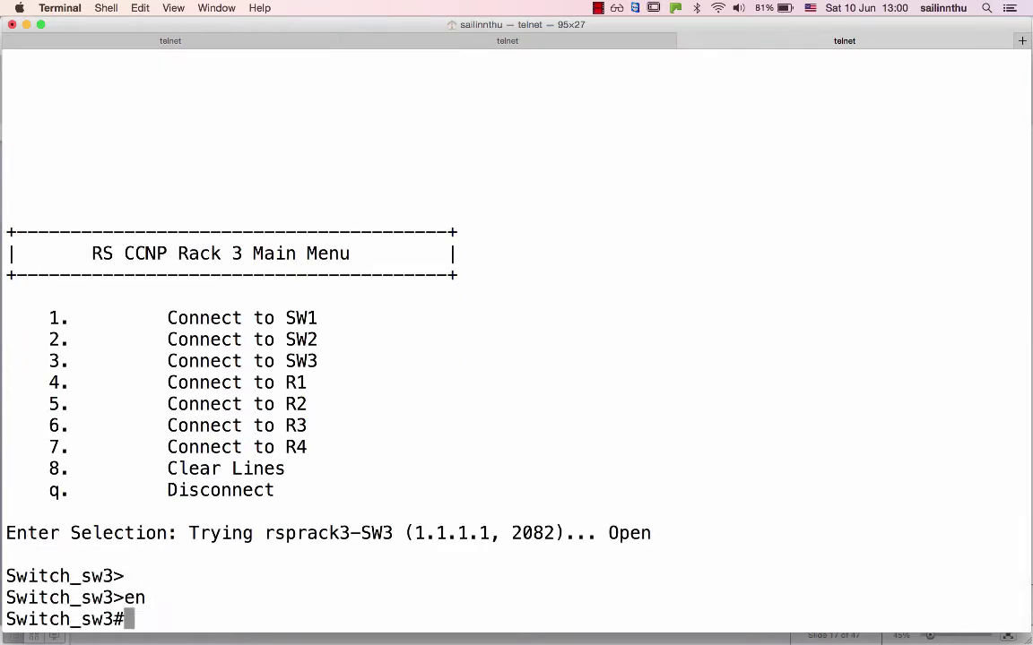
List SW3's CDP neighbours with show cdp neigh after correcting the typos.
{"action": "type", "text": "show cpd ne"}
{"action": "type", "text": "i"}
{"action": "key", "text": "Return"}
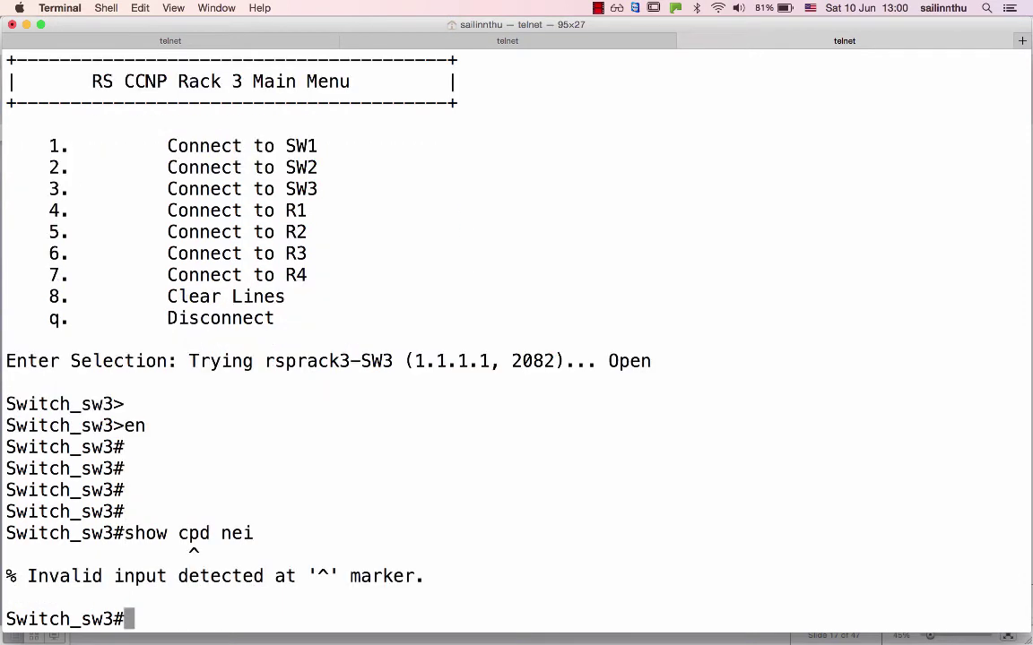
{"action": "type", "text": "shwo c"}
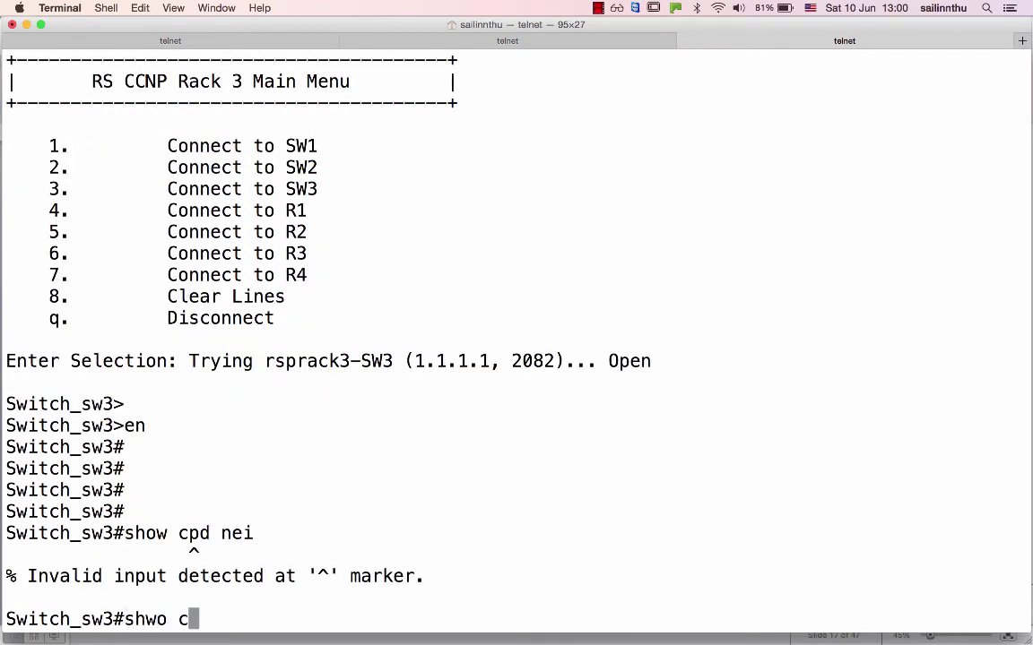
{"action": "key", "text": "BackSpace"}
{"action": "key", "text": "BackSpace"}
{"action": "key", "text": "BackSpace"}
{"action": "key", "text": "BackSpace"}
{"action": "type", "text": "ow cdp neigh"}
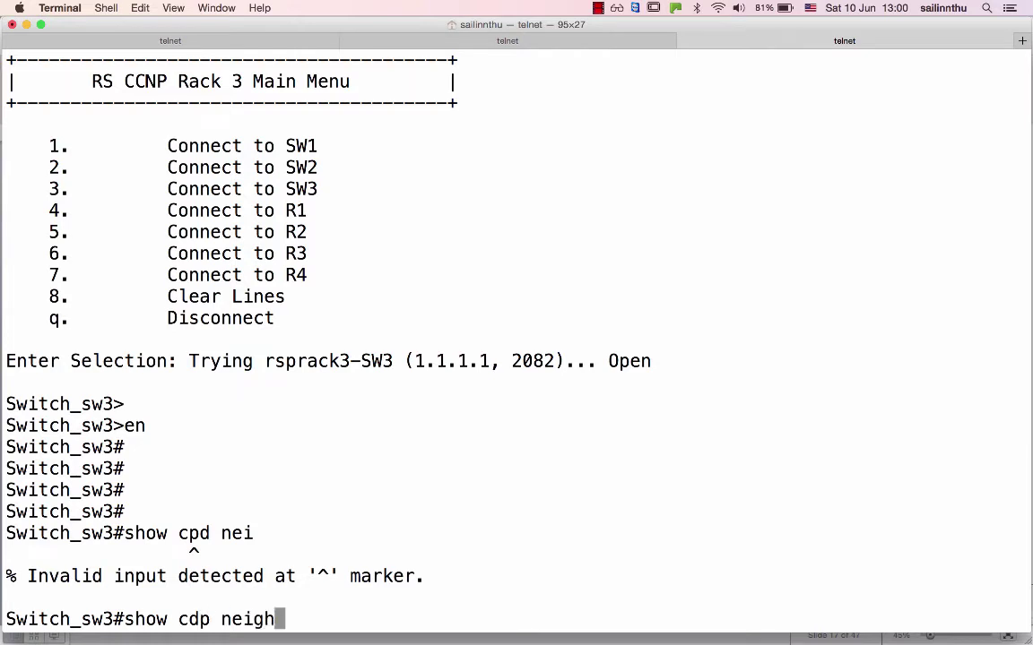
{"action": "key", "text": "Return"}
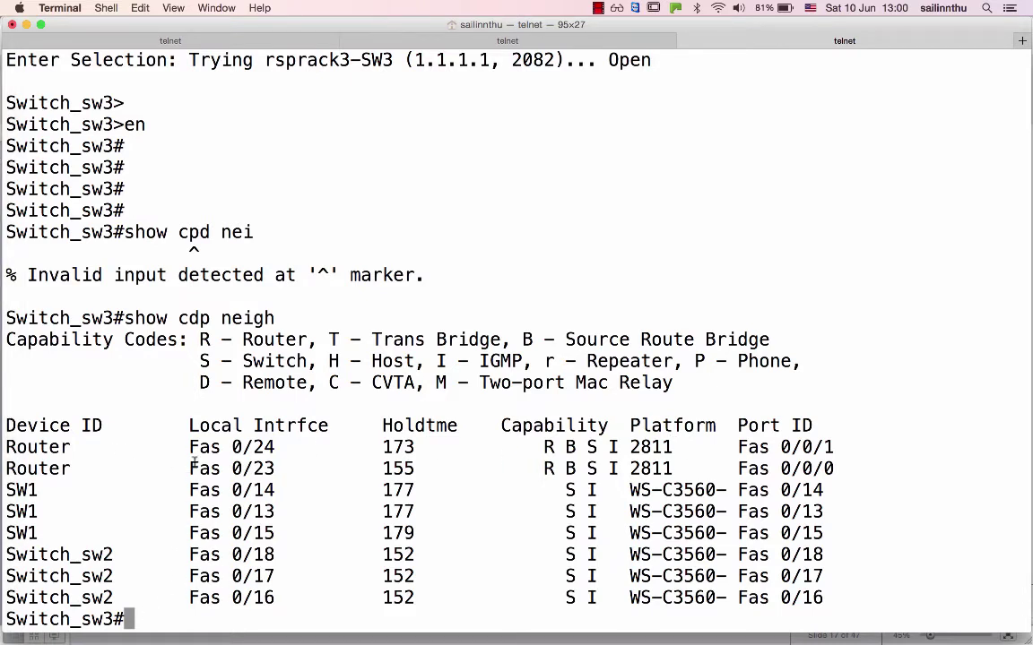
Highlight the Router rows' links Fas 0/23 to Fas 0/0/0 and 0/24 to Fas 0/0/1, then open a new tab.
{"action": "left_click_drag", "start_coordinate": [189, 468], "coordinate": [275, 468]}
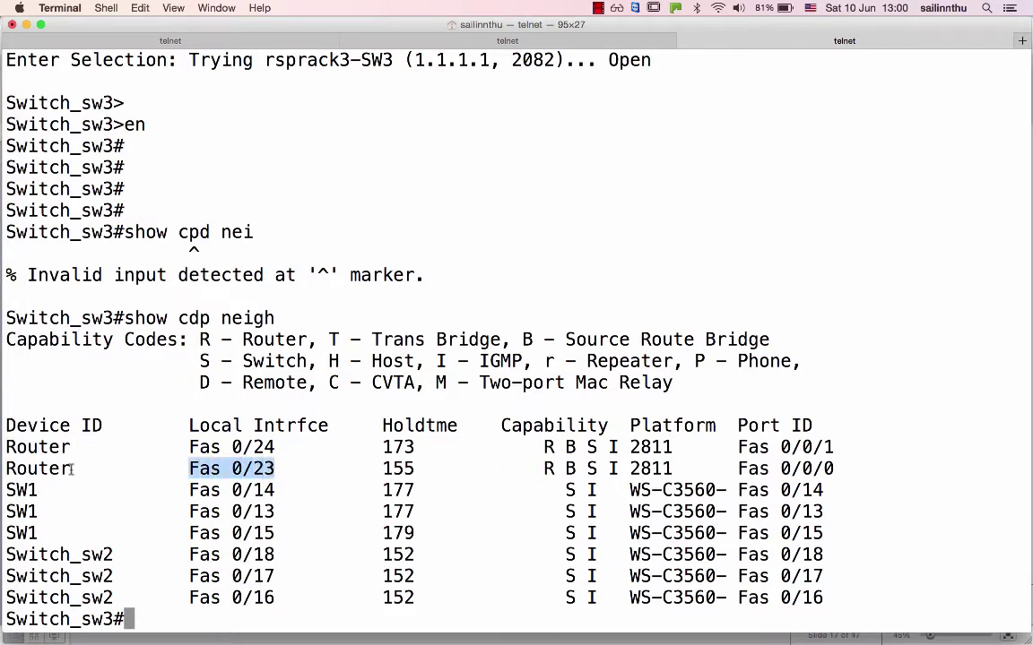
{"action": "left_click_drag", "start_coordinate": [71, 468], "coordinate": [49, 473]}
{"action": "left_click_drag", "start_coordinate": [739, 468], "coordinate": [841, 472]}
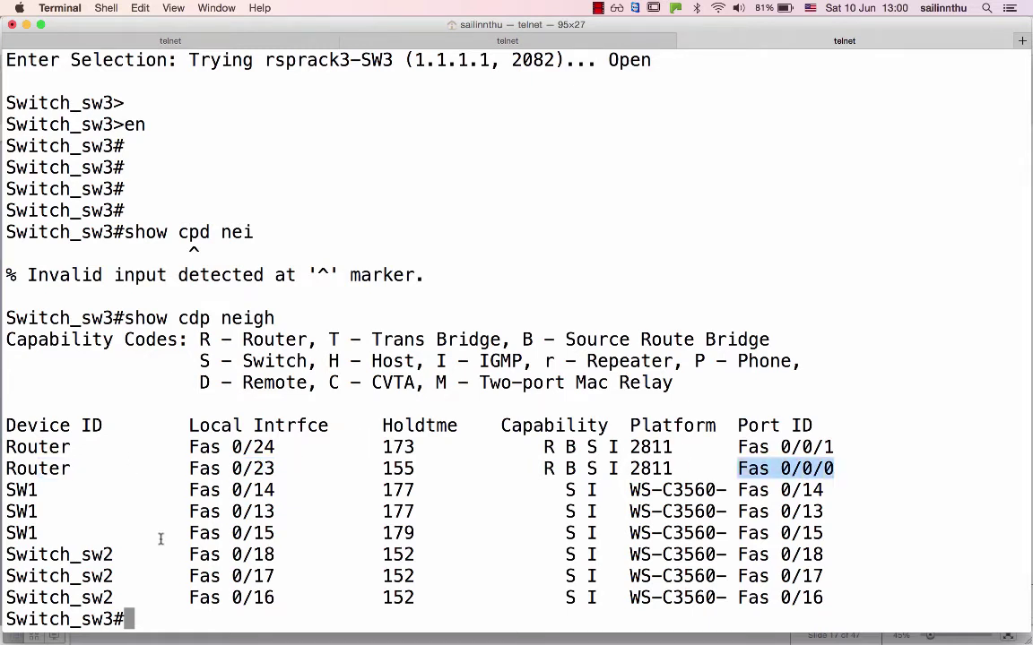
{"action": "left_click_drag", "start_coordinate": [275, 446], "coordinate": [227, 445]}
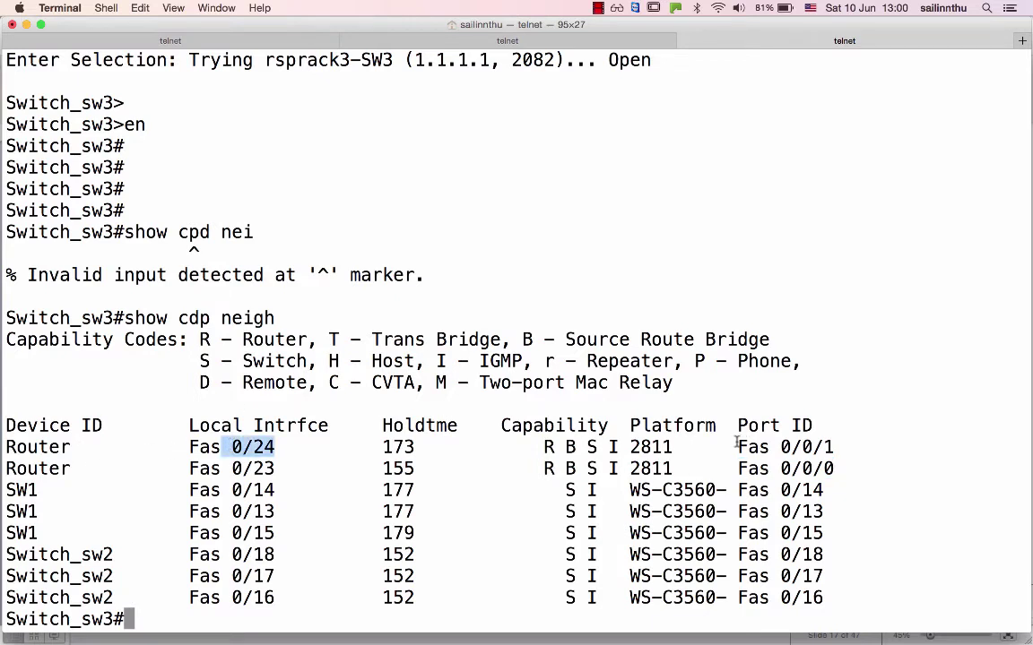
{"action": "left_click_drag", "start_coordinate": [738, 446], "coordinate": [834, 446]}
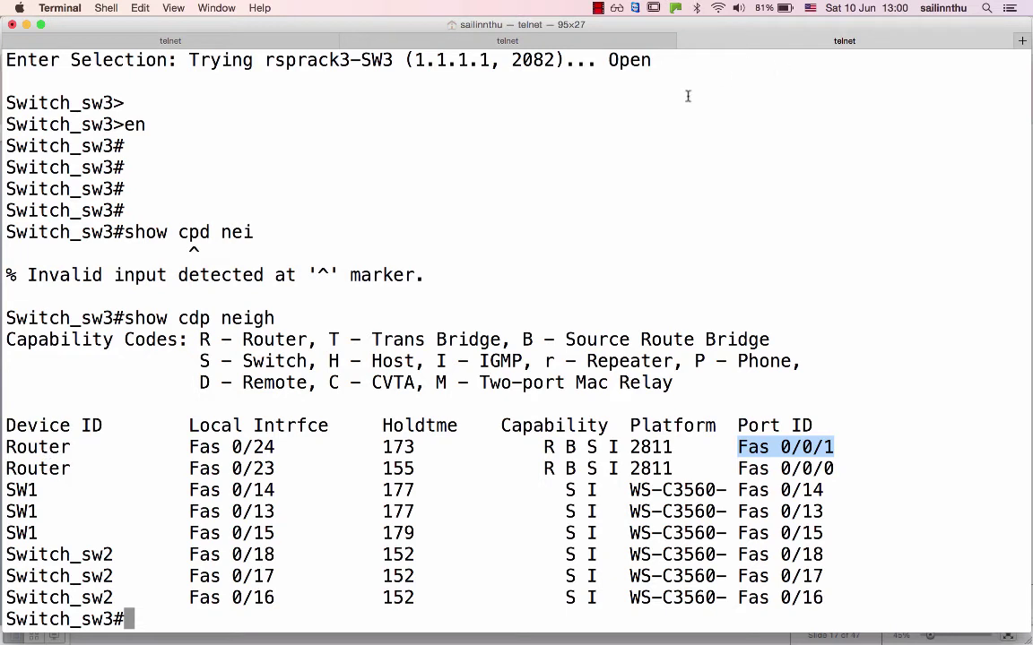
{"action": "key", "text": "super+t"}
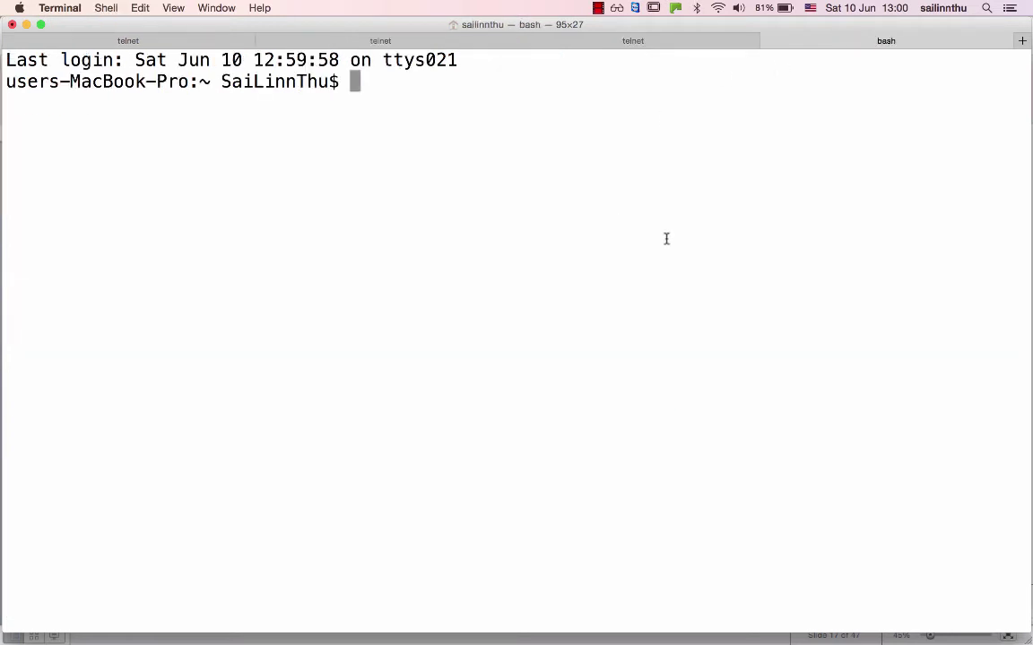
Telnet to racks.ine.com, log in with the lab credentials, and connect to the first router via option 4.
{"action": "type", "text": "telnet racks.ine.com"}
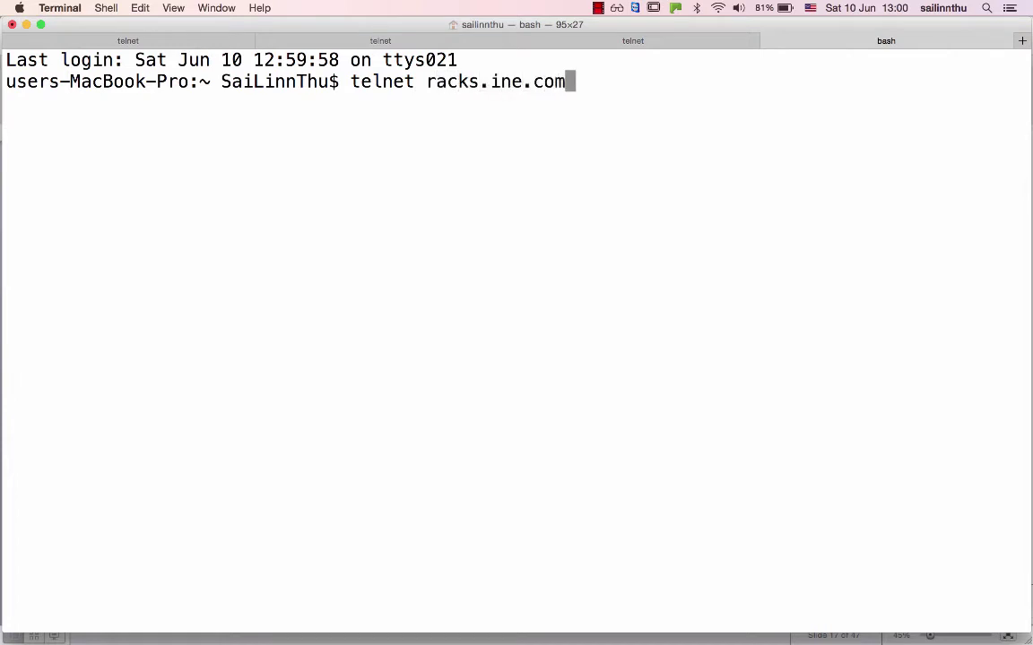
{"action": "key", "text": "Return"}
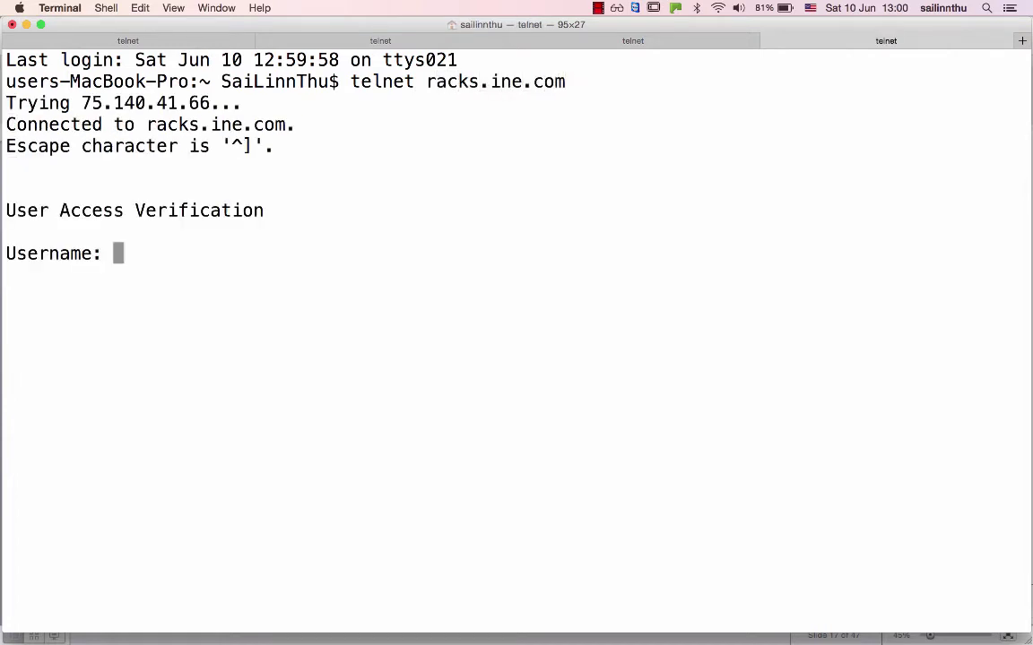
{"action": "type", "text": "rsprack"}
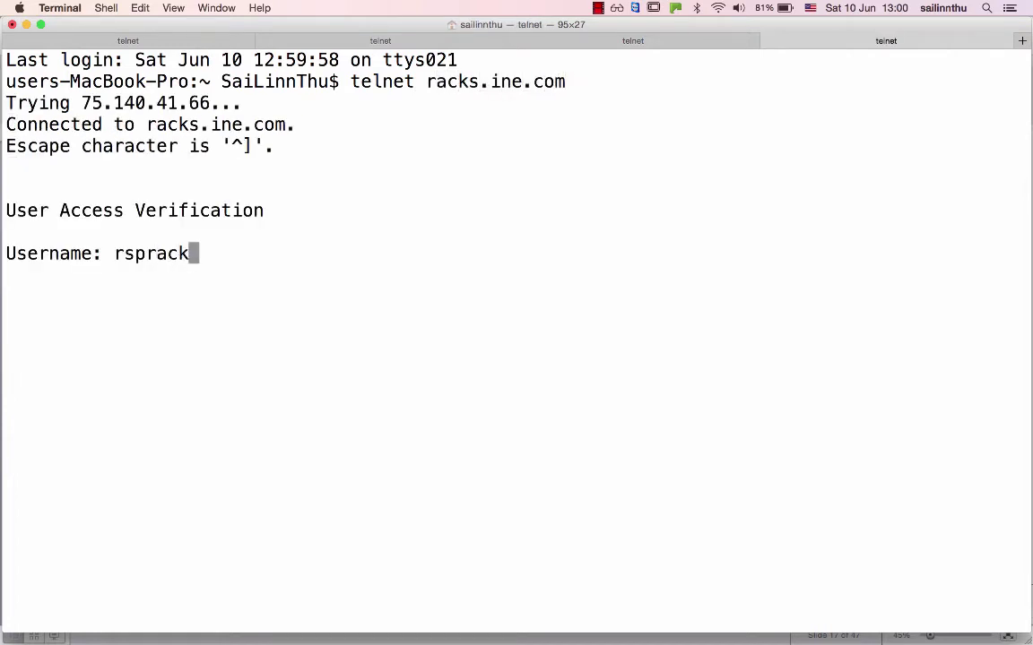
{"action": "type", "text": "3"}
{"action": "key", "text": "Return"}
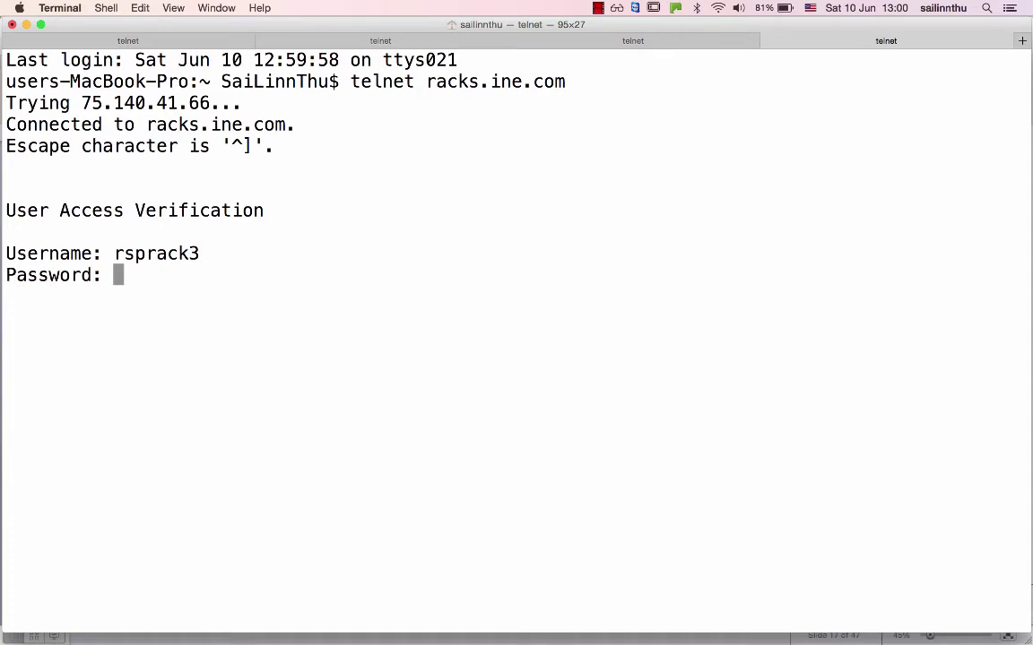
{"action": "key", "text": "Return"}
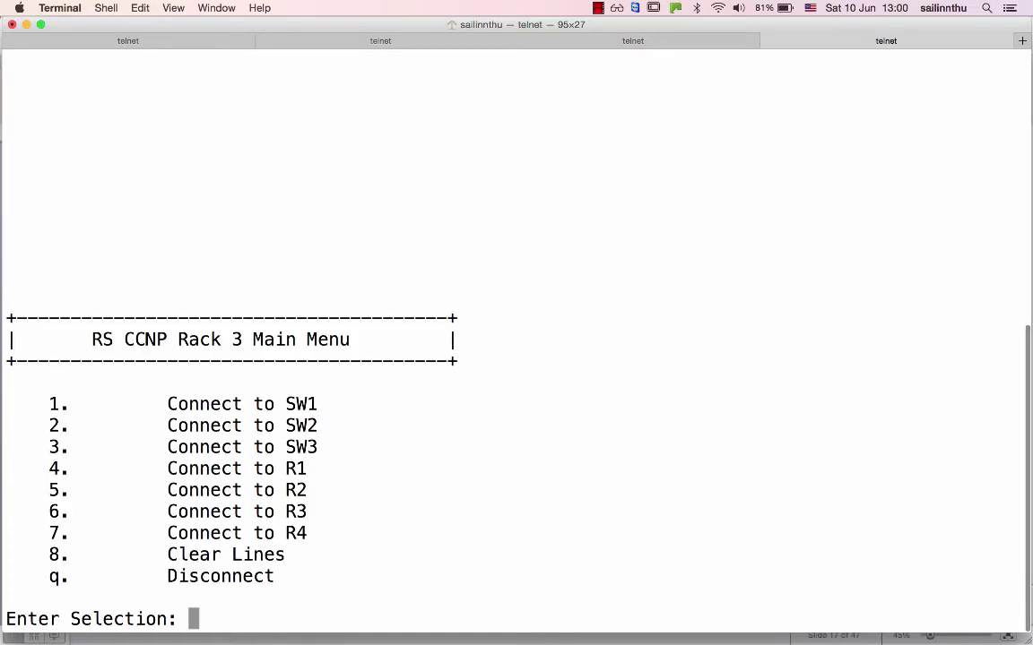
{"action": "type", "text": "4"}
{"action": "key", "text": "Return"}
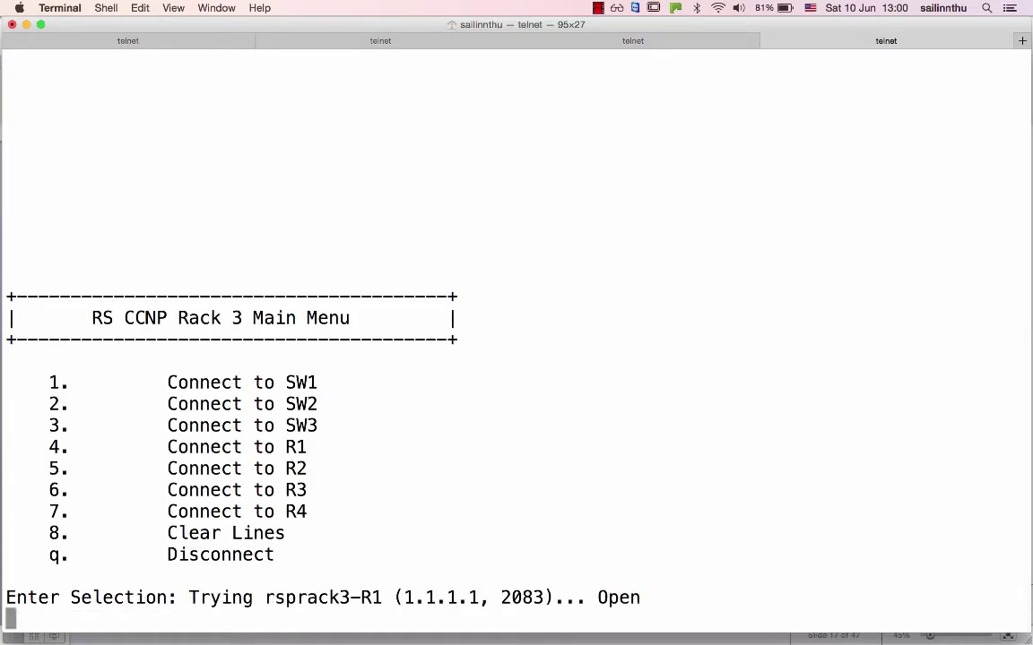
{"action": "key", "text": "Return"}
Enter global configuration mode, set the hostname to R1, and return to the Switch_sw3 session.
{"action": "type", "text": "en"}
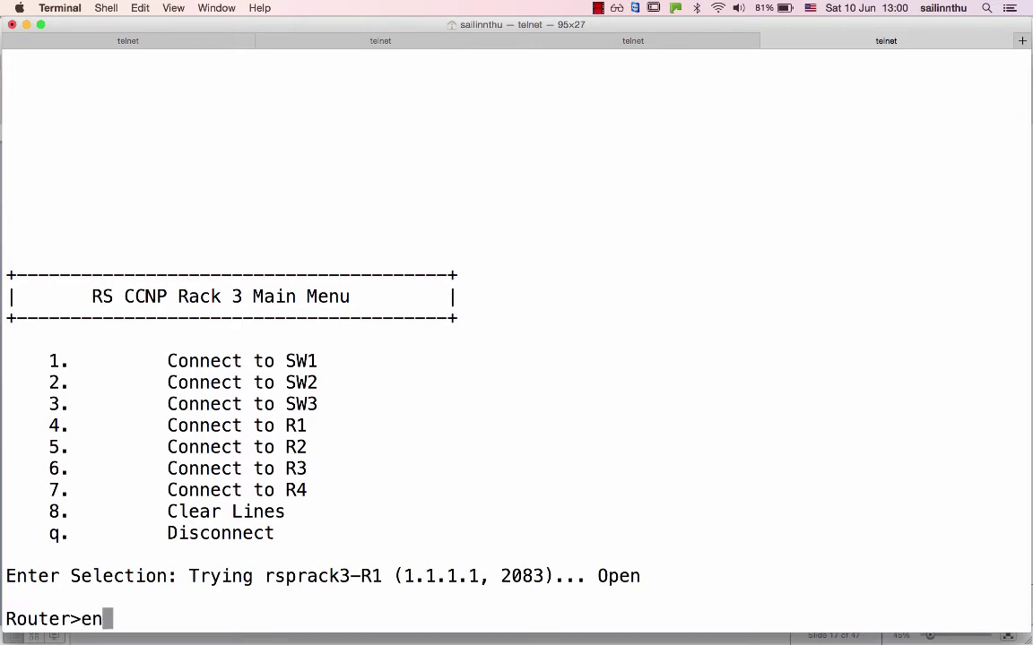
{"action": "key", "text": "Return"}
{"action": "type", "text": "conf t"}
{"action": "key", "text": "Return"}
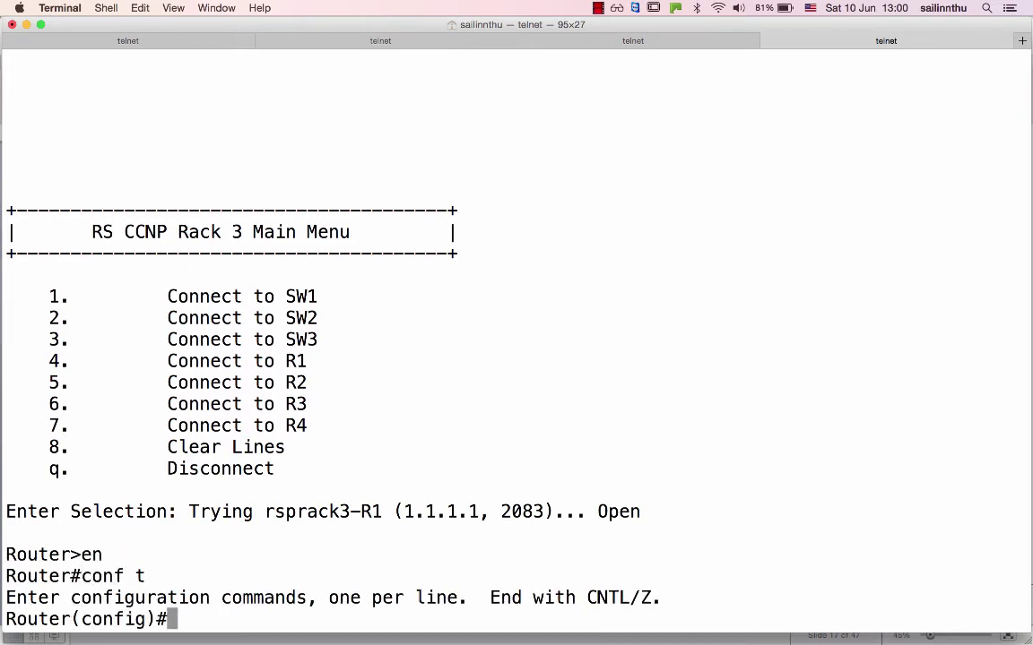
{"action": "type", "text": "host R1"}
{"action": "key", "text": "Return"}
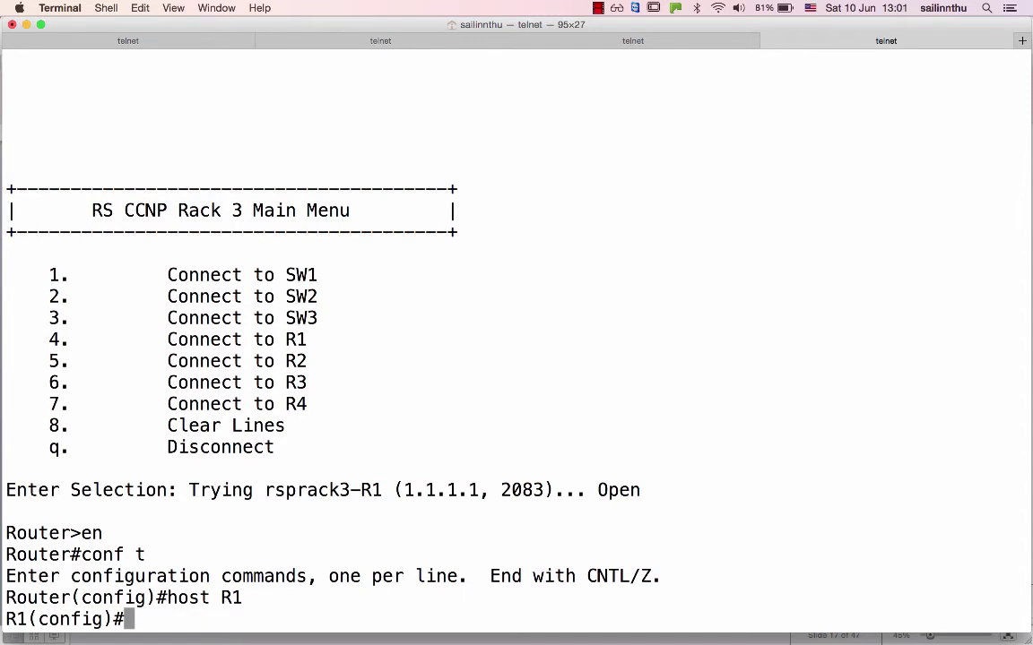
{"action": "key", "text": "super+shift+bracketleft"}
Rerun show cdp nei on SW3 and highlight the new R1 neighbour row.
{"action": "type", "text": "cd"}
{"action": "key", "text": "BackSpace"}
{"action": "key", "text": "BackSpace"}
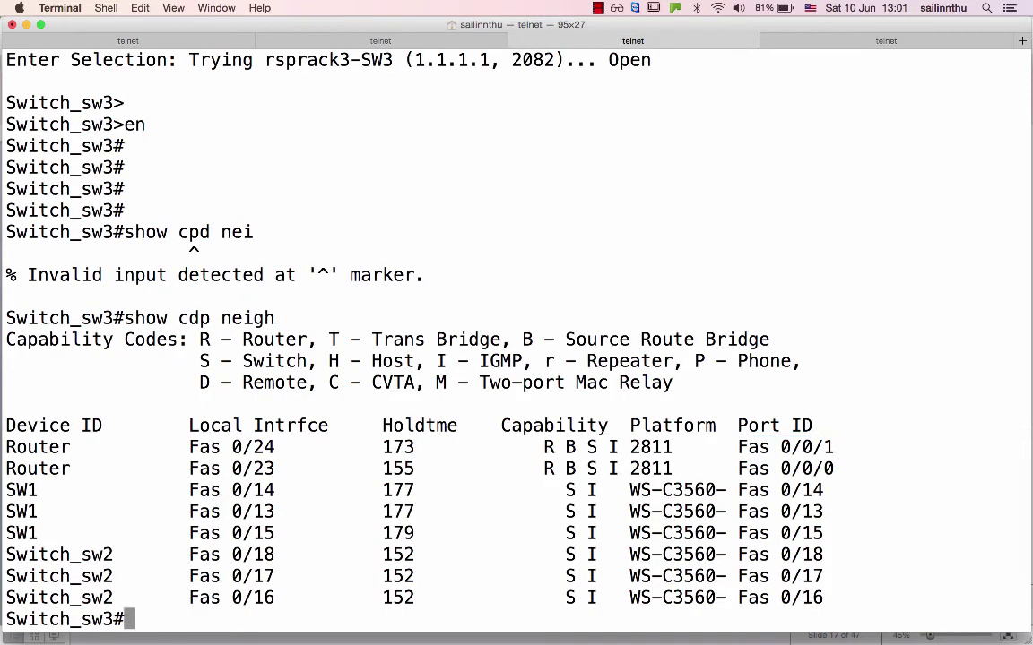
{"action": "type", "text": "show cdp nei"}
{"action": "key", "text": "Return"}
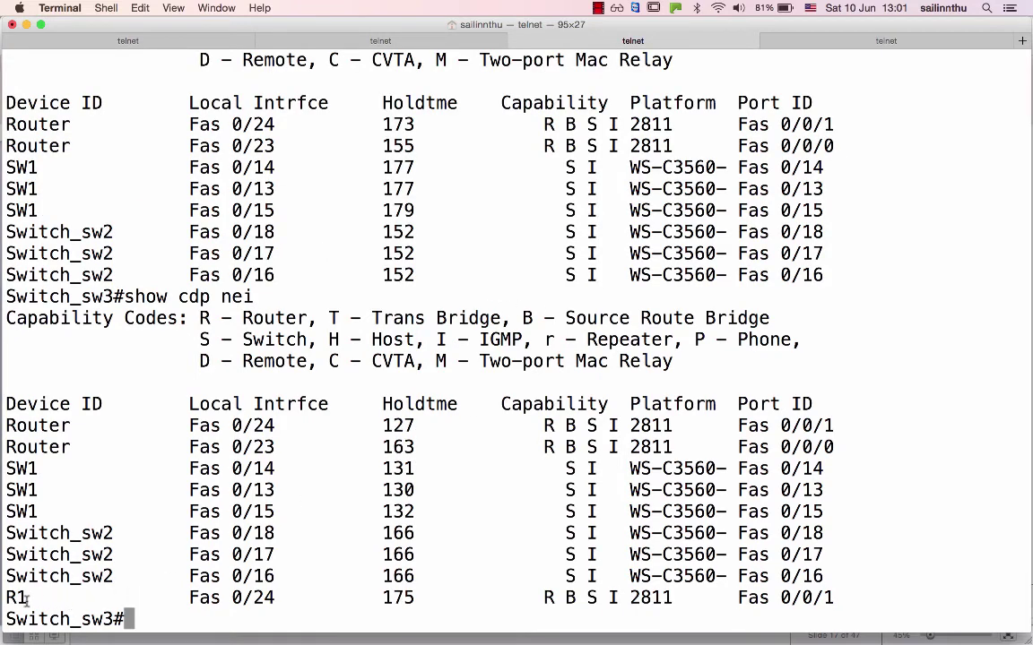
{"action": "left_click_drag", "start_coordinate": [25, 597], "coordinate": [265, 597]}
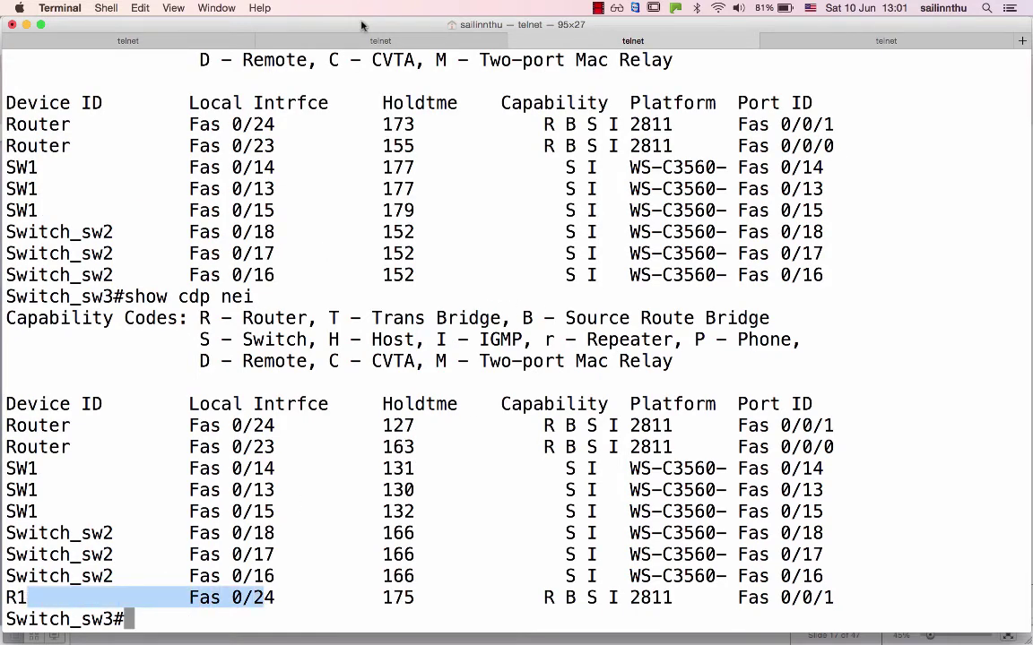
Rerun show cdp nei on Switch_sw2 to confirm R1 is listed.
{"action": "left_click", "coordinate": [382, 42]}
{"action": "key", "text": "Return"}
{"action": "type", "text": "shwo cpd n"}
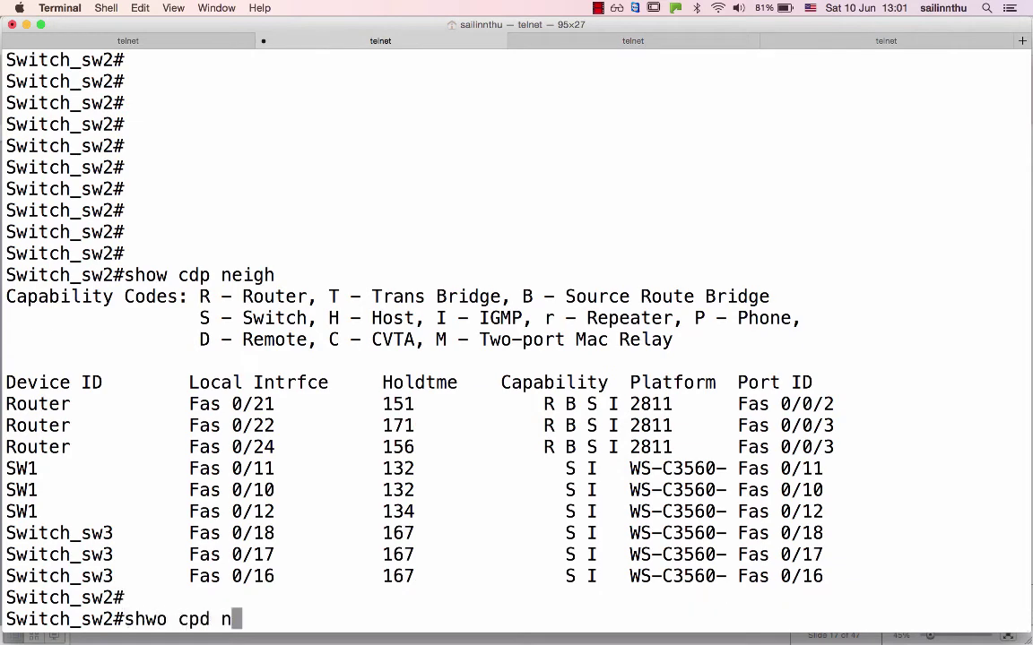
{"action": "key", "text": "BackSpace"}
{"action": "key", "text": "BackSpace"}
{"action": "key", "text": "BackSpace"}
{"action": "key", "text": "BackSpace"}
{"action": "key", "text": "BackSpace"}
{"action": "key", "text": "BackSpace"}
{"action": "key", "text": "BackSpace"}
{"action": "key", "text": "BackSpace"}
{"action": "type", "text": "ow cdp nei"}
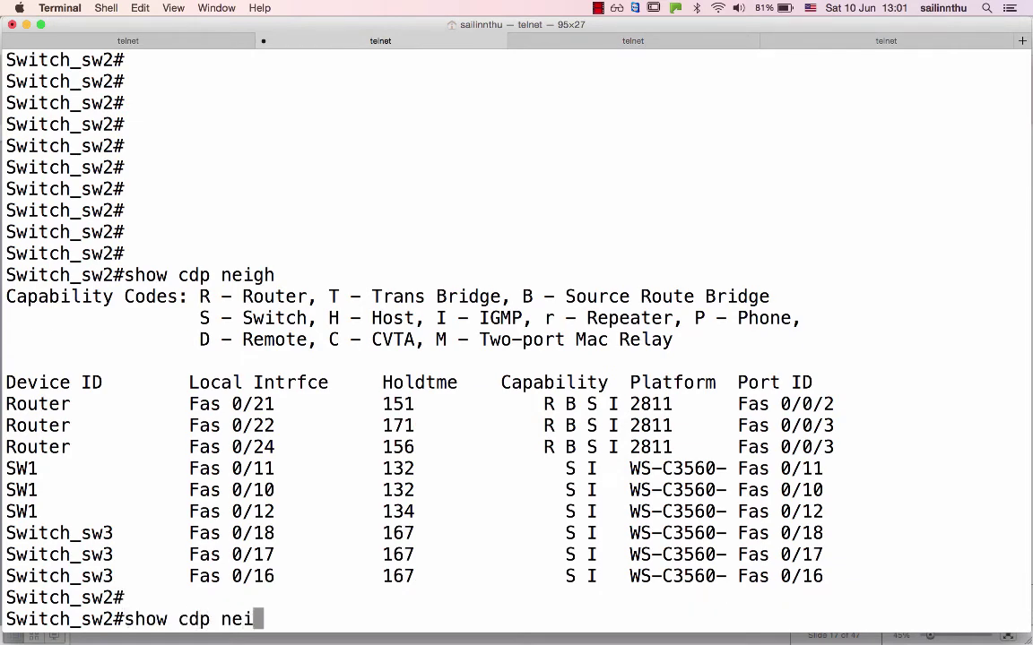
{"action": "key", "text": "Return"}
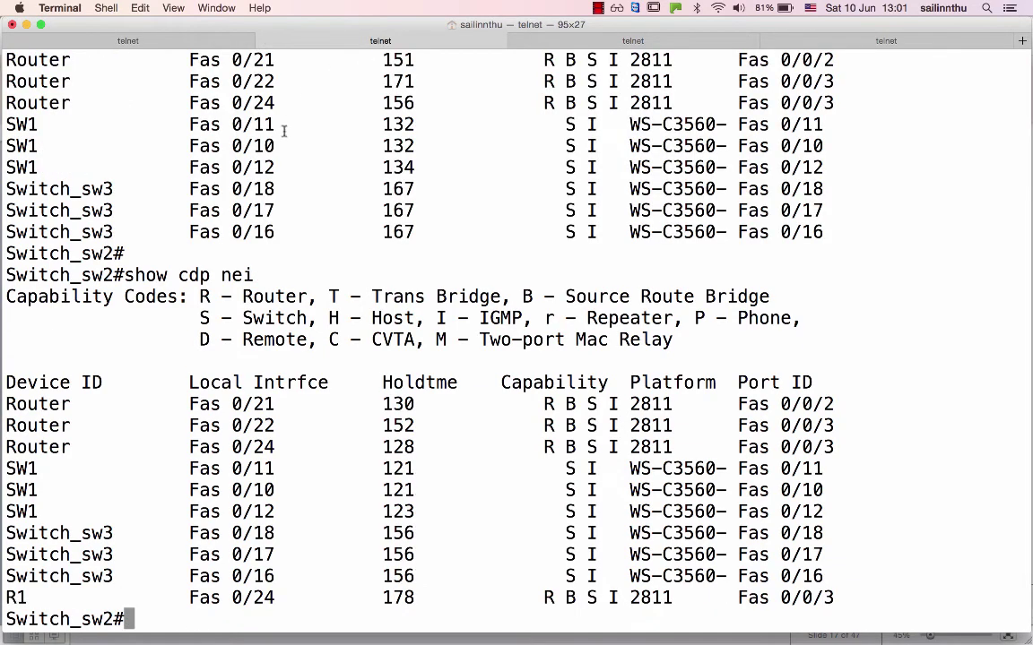
Rerun show cdp nei on SW1, then go back to the R1 session.
{"action": "left_click", "coordinate": [191, 41]}
{"action": "type", "text": "show cpd "}
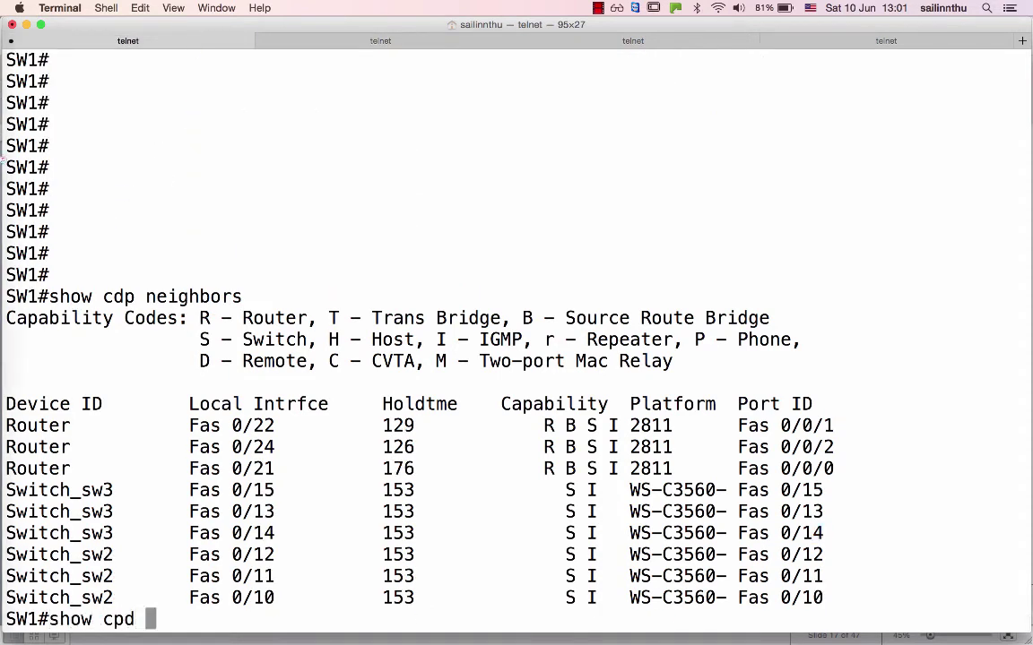
{"action": "type", "text": "nei"}
{"action": "key", "text": "BackSpace"}
{"action": "key", "text": "BackSpace"}
{"action": "key", "text": "BackSpace"}
{"action": "key", "text": "BackSpace"}
{"action": "key", "text": "BackSpace"}
{"action": "key", "text": "BackSpace"}
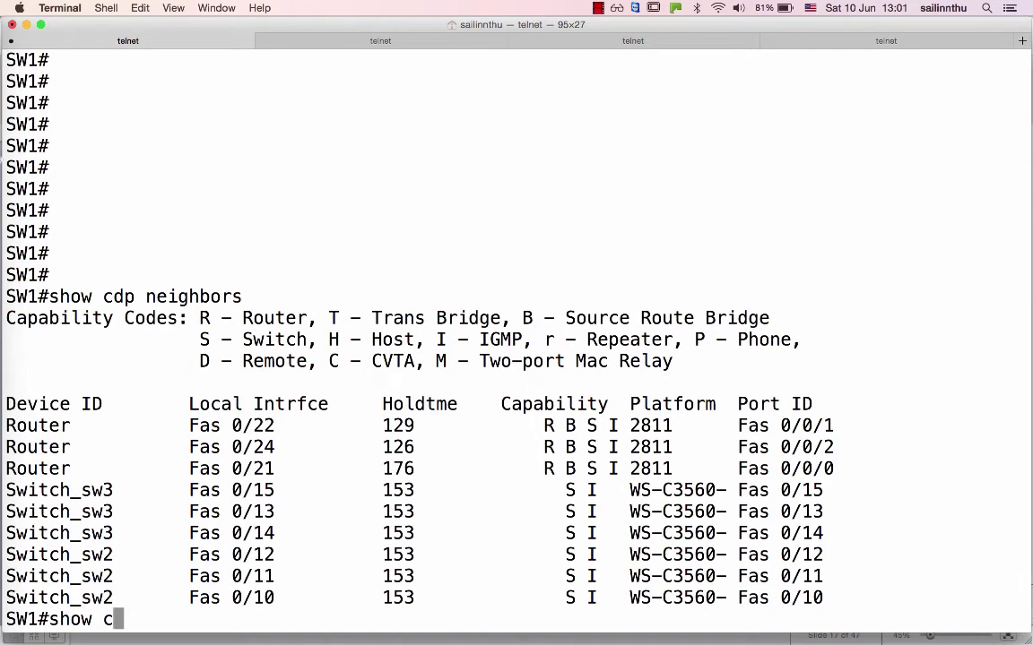
{"action": "type", "text": "dp ne"}
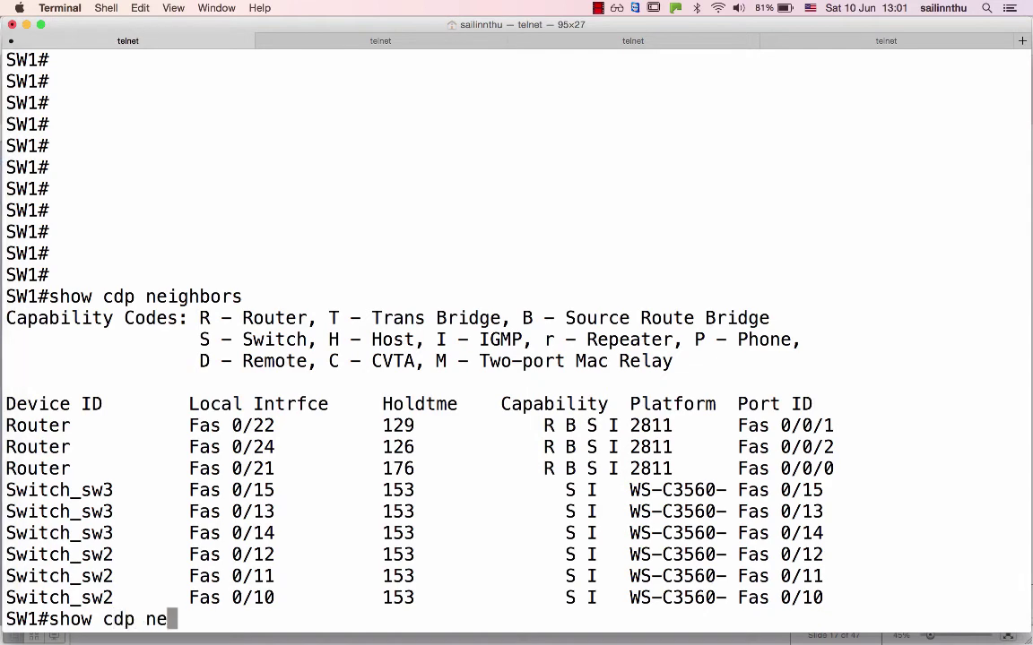
{"action": "type", "text": "i"}
{"action": "key", "text": "Return"}
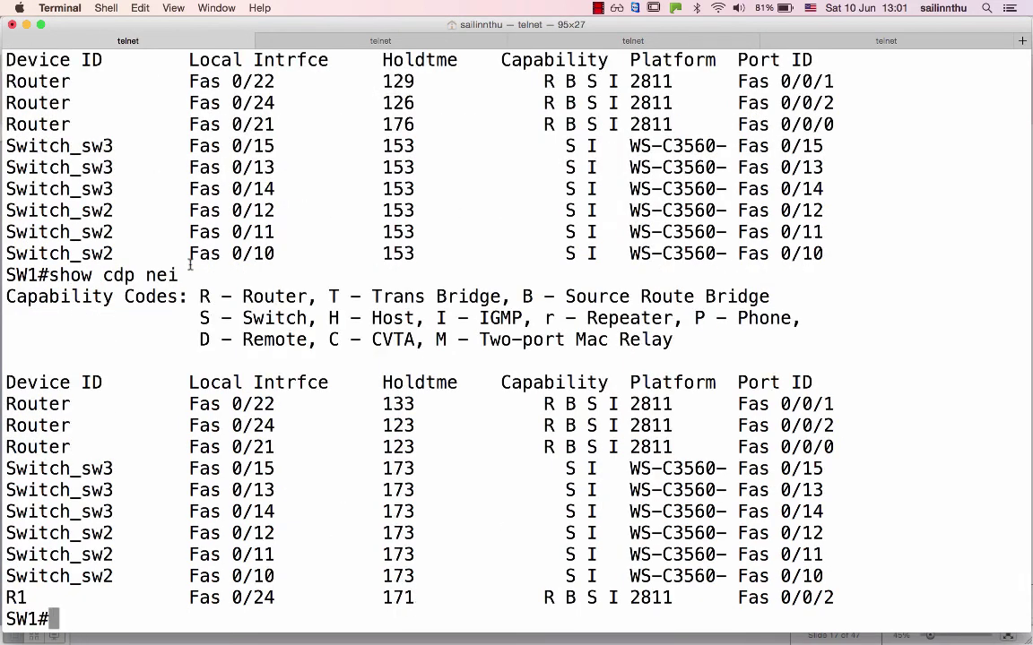
{"action": "left_click", "coordinate": [816, 41]}
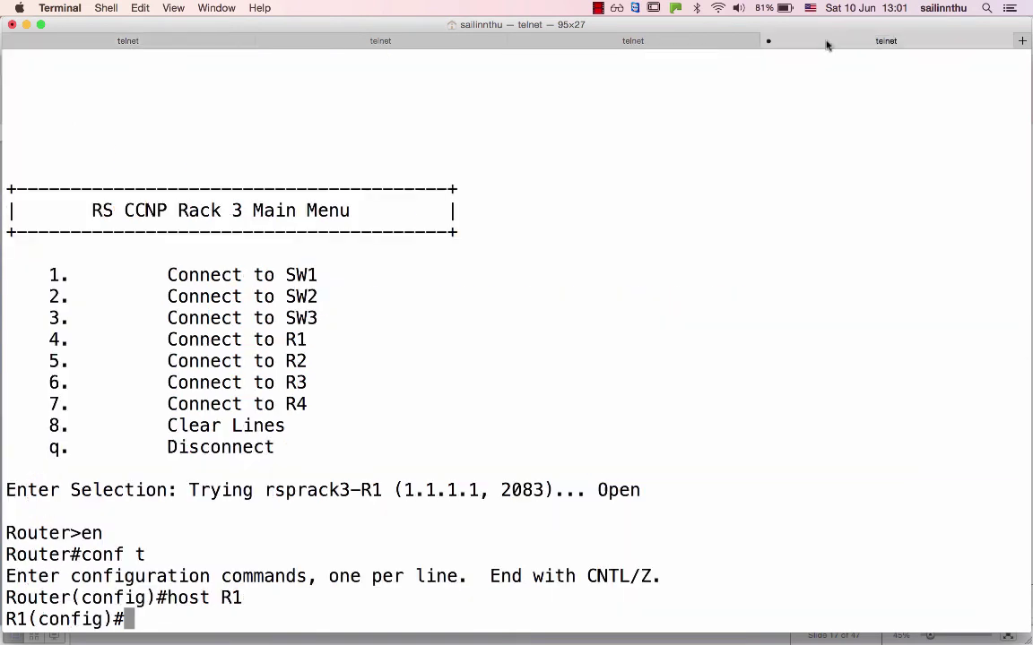
In a new tab, telnet to racks.ine.com with the lab credentials and connect to the second router (option 5).
{"action": "key", "text": "super+t"}
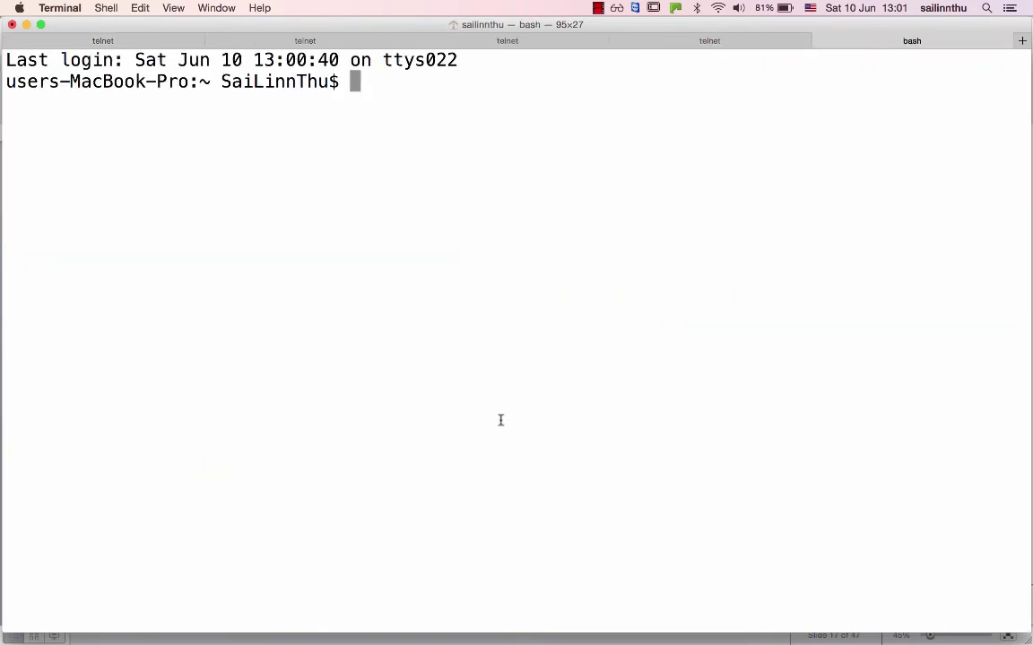
{"action": "type", "text": "telnet racks.ine.com"}
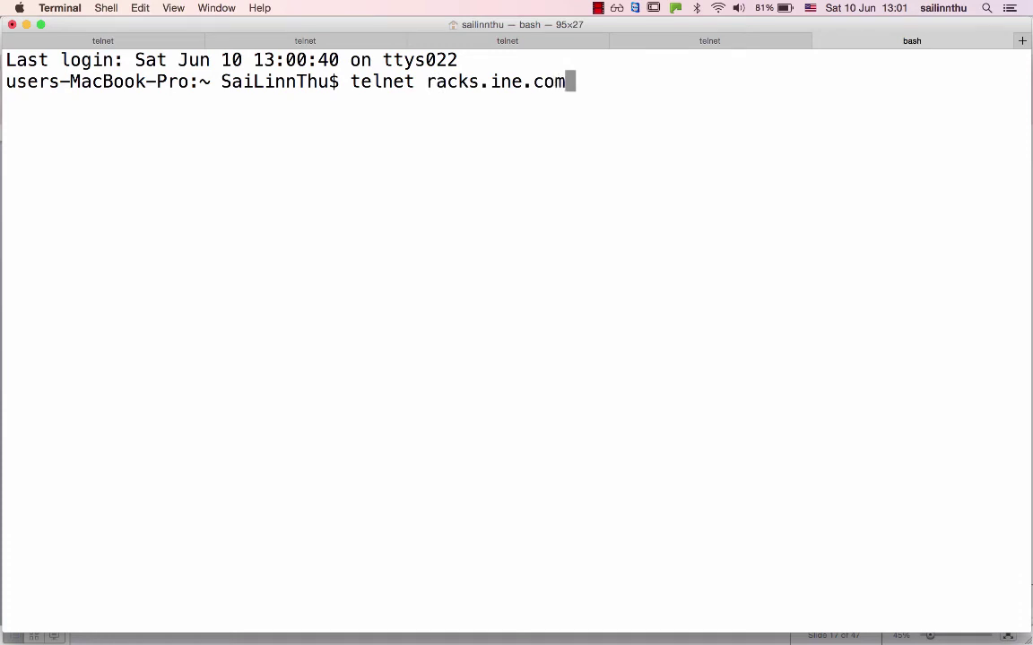
{"action": "key", "text": "Return"}
{"action": "type", "text": "rsprack3"}
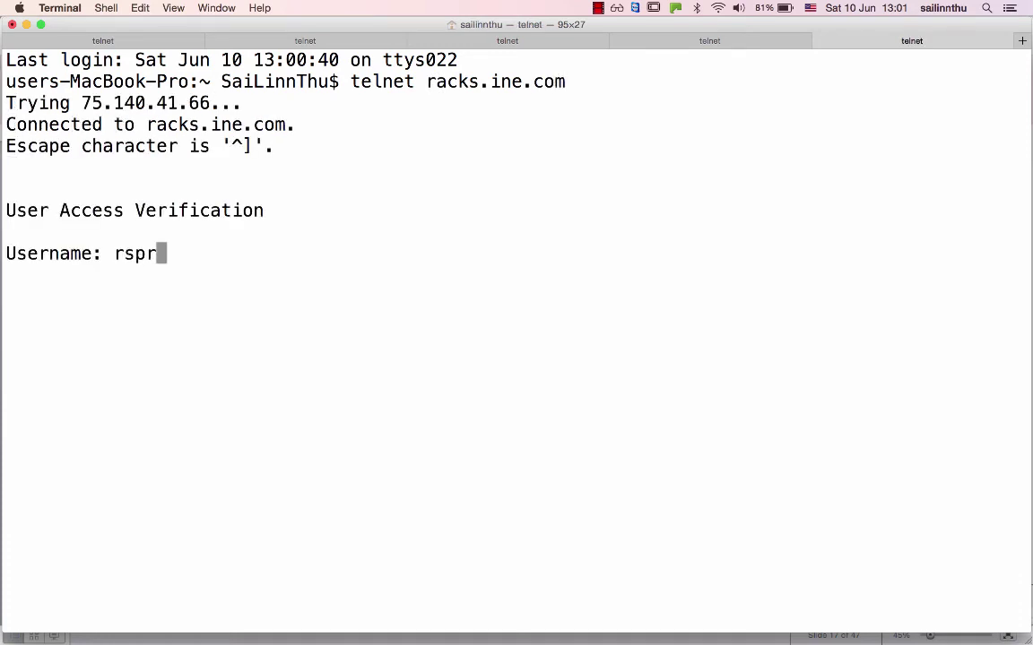
{"action": "key", "text": "Return"}
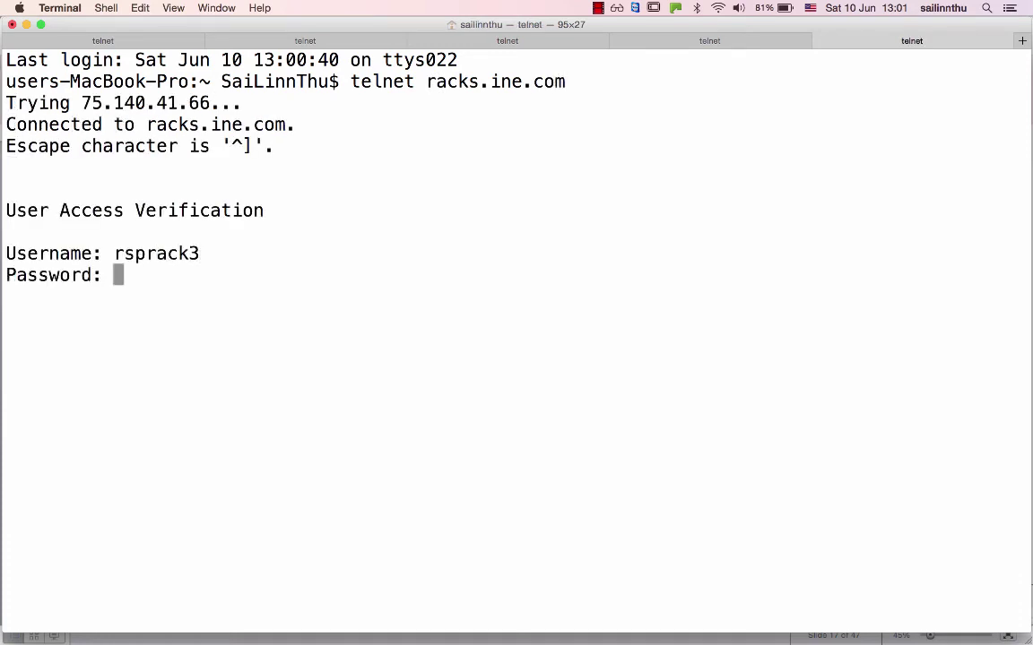
{"action": "key", "text": "Return"}
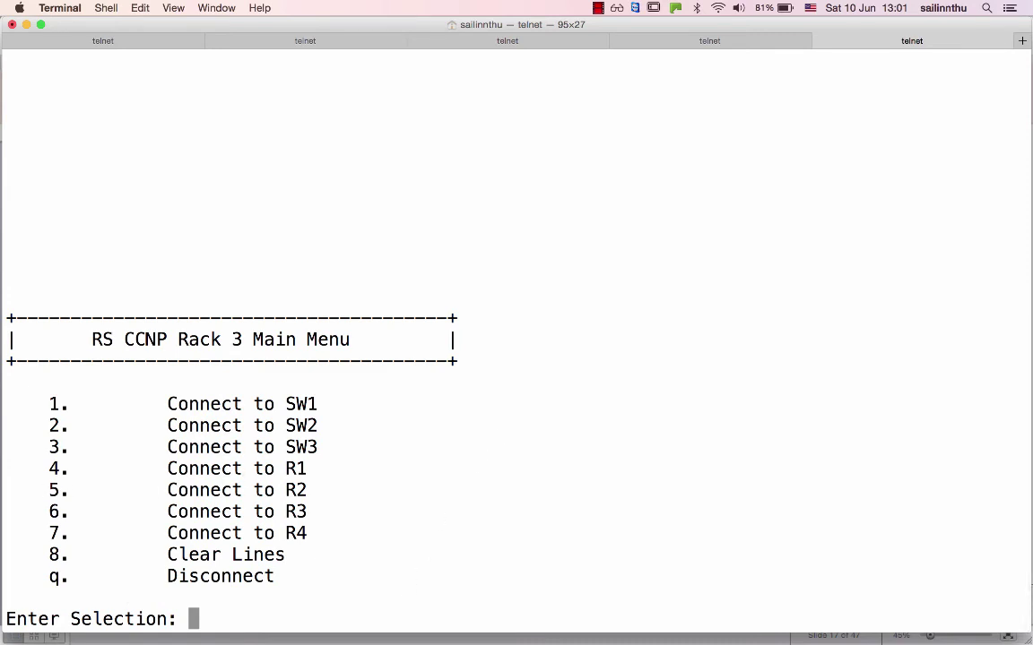
{"action": "key", "text": "5"}
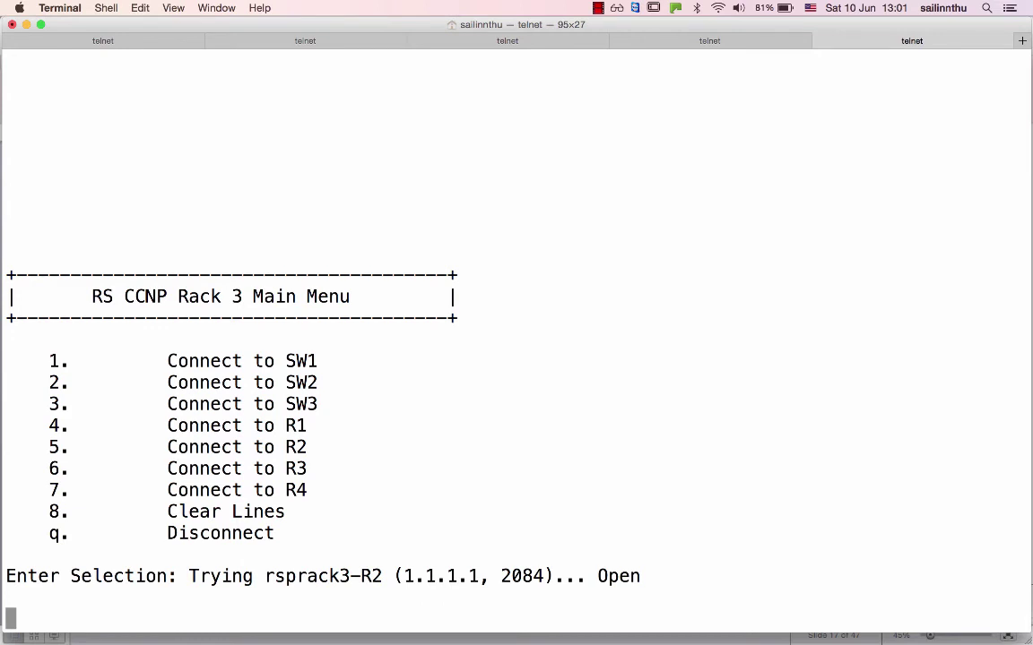
{"action": "key", "text": "Return"}
Enter global configuration mode, set the hostname to R2, and return to the Switch_sw3 session.
{"action": "type", "text": "en"}
{"action": "key", "text": "Return"}
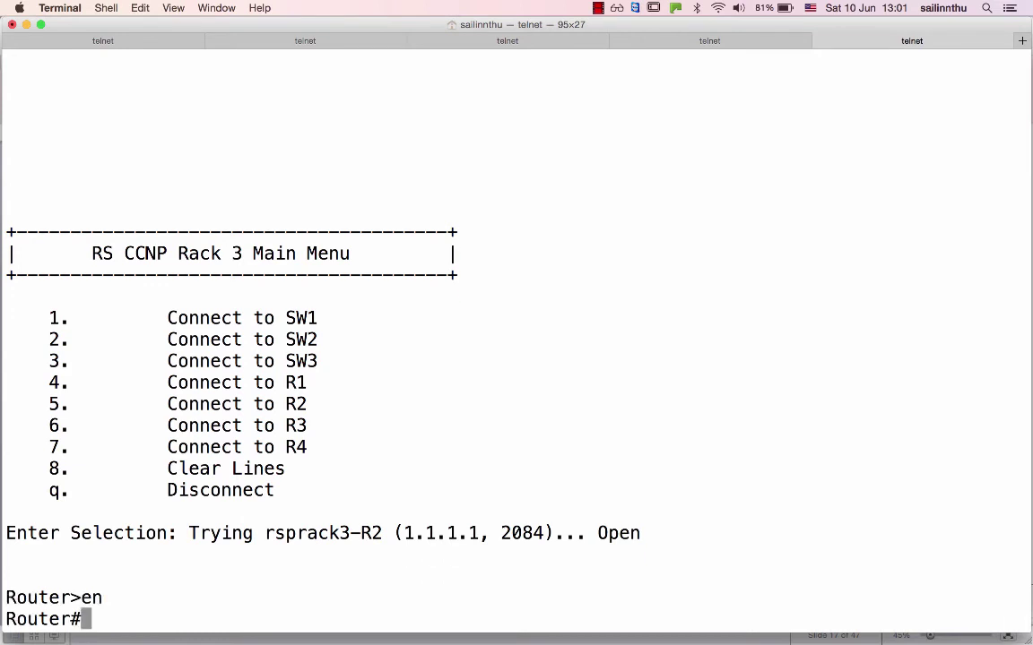
{"action": "type", "text": "conf t"}
{"action": "key", "text": "Return"}
{"action": "type", "text": "host R"}
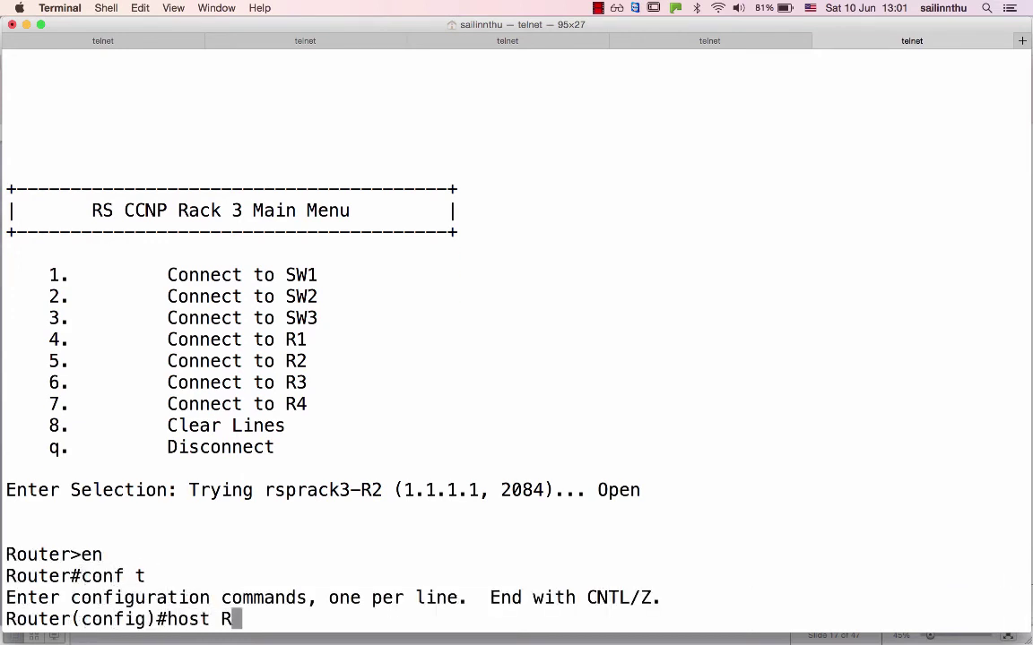
{"action": "type", "text": "2"}
{"action": "key", "text": "Return"}
{"action": "key", "text": "super+shift+bracketleft"}
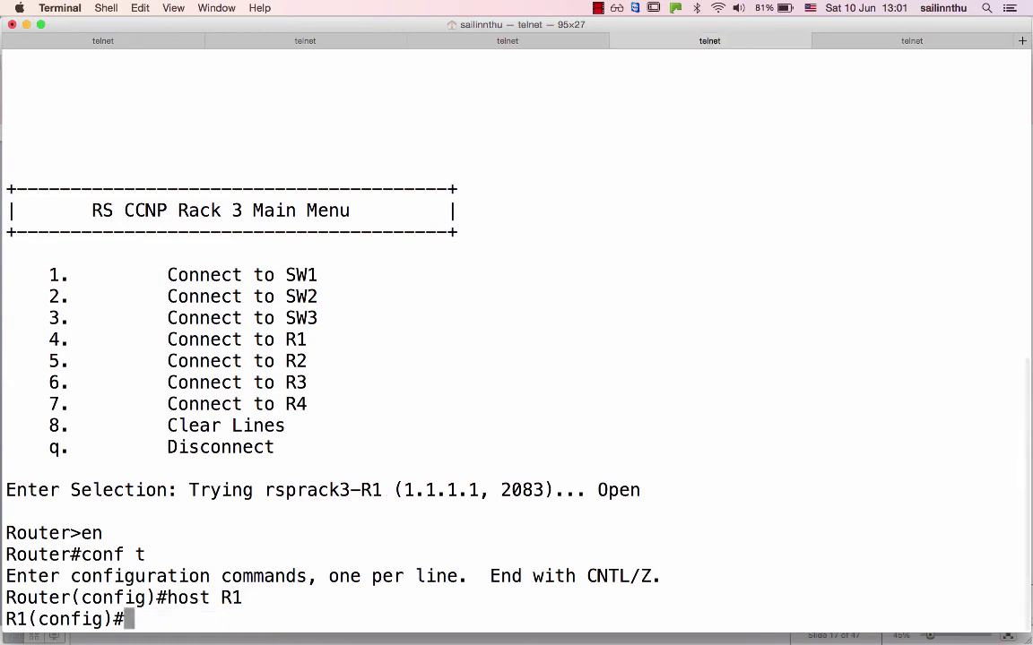
{"action": "key", "text": "super+shift+bracketleft"}
Run show cdp nei on Switch_sw3 to list its current neighbours.
{"action": "type", "text": "show cdp"}
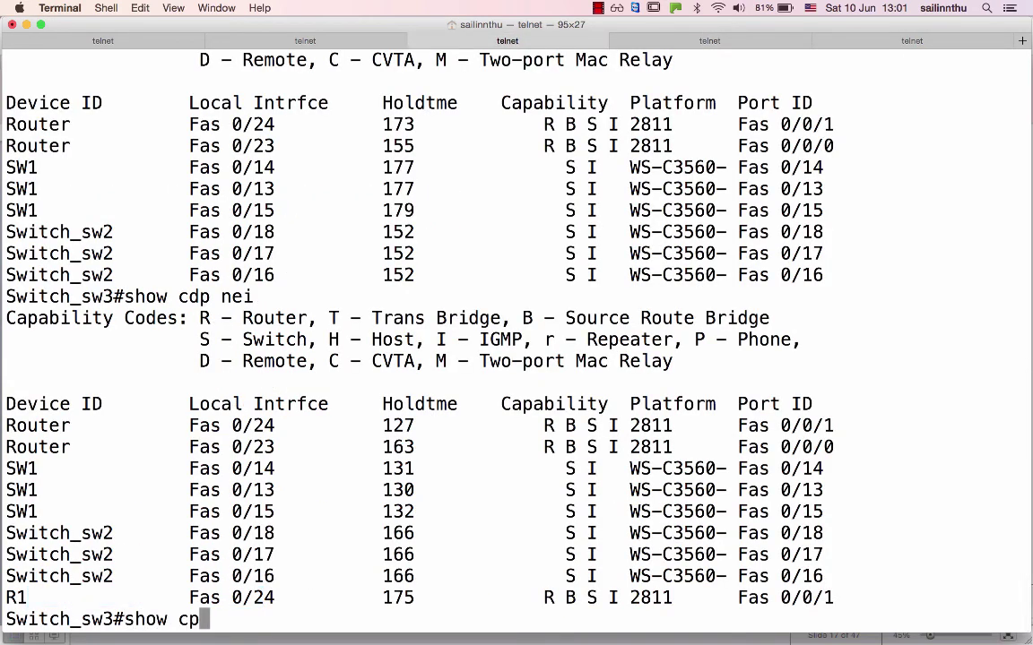
{"action": "key", "text": "BackSpace"}
{"action": "type", "text": "dp nei"}
{"action": "key", "text": "Return"}
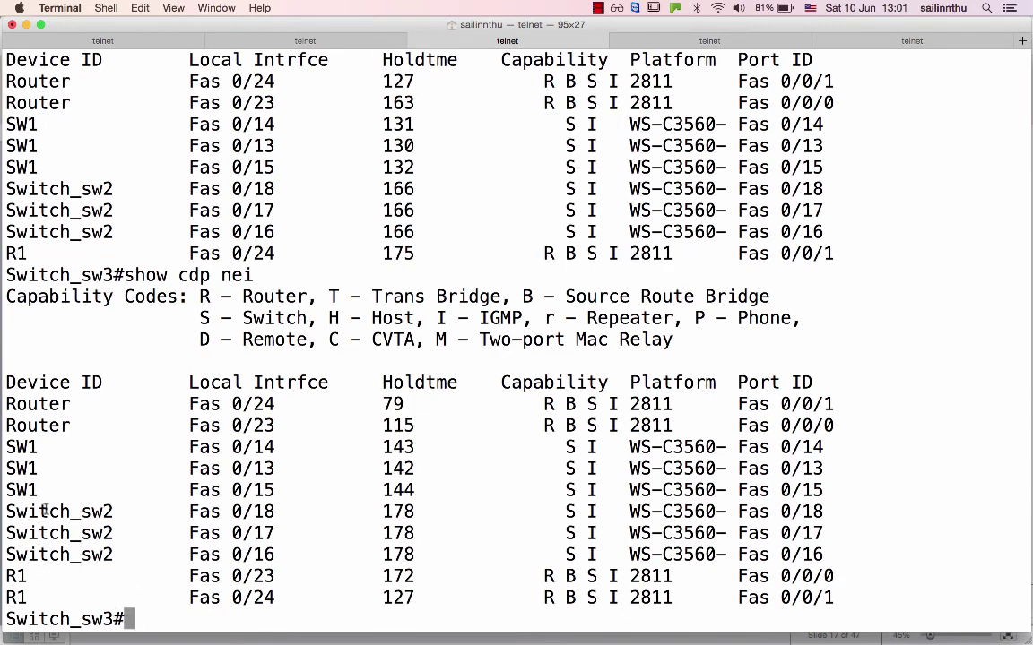
List Switch_sw2's CDP neighbours with sho cdp nei after a misspelled attempt.
{"action": "left_click", "coordinate": [313, 45]}
{"action": "type", "text": "show"}
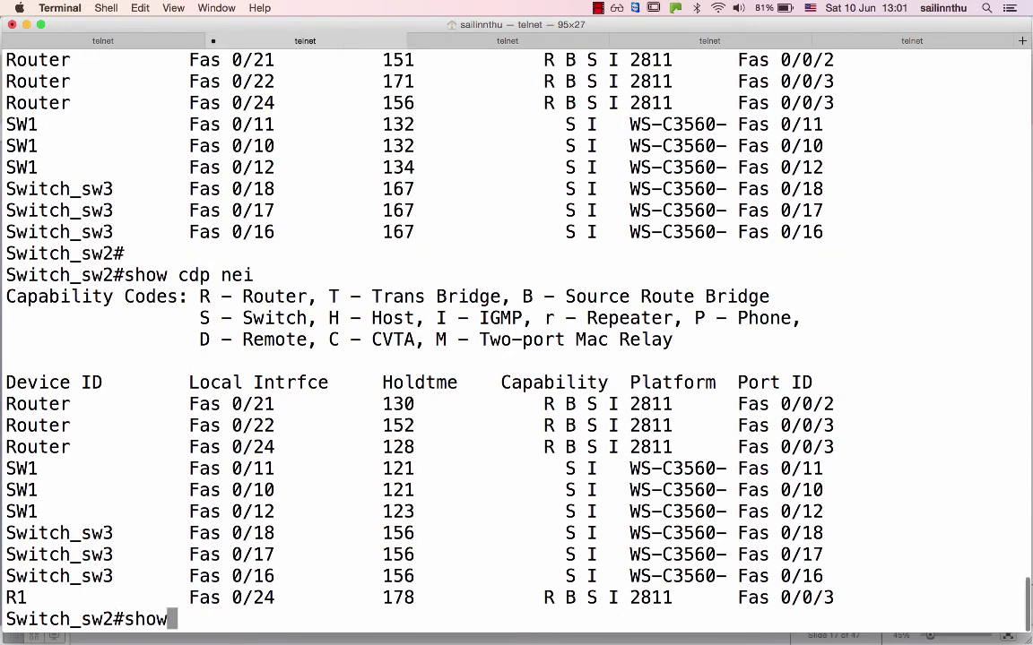
{"action": "type", "text": " cpd ne"}
{"action": "key", "text": "BackSpace"}
{"action": "key", "text": "BackSpace"}
{"action": "key", "text": "BackSpace"}
{"action": "key", "text": "BackSpace"}
{"action": "key", "text": "BackSpace"}
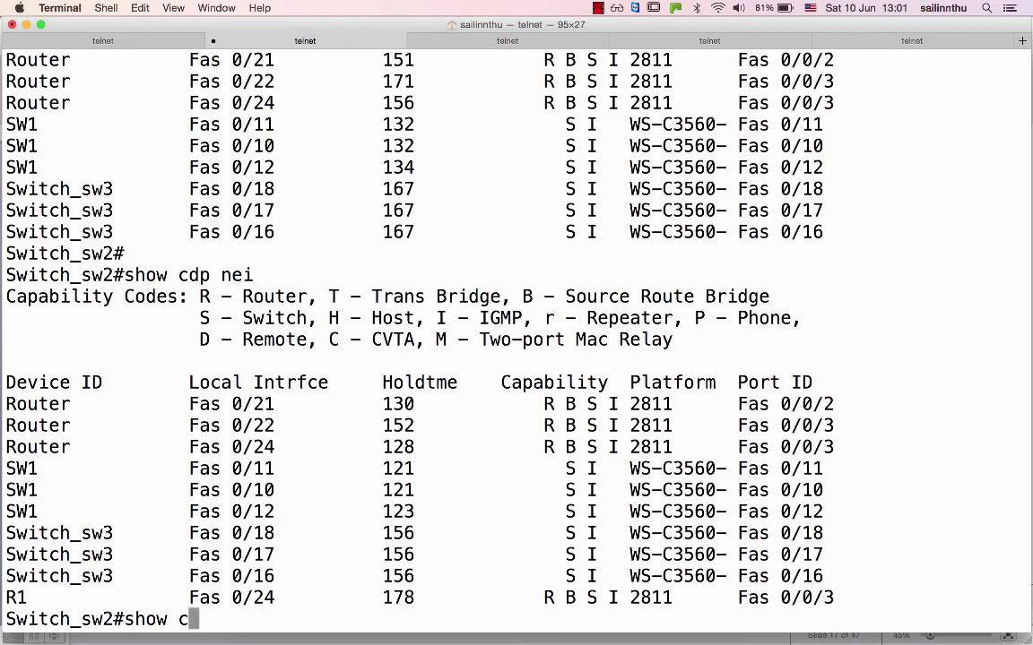
{"action": "type", "text": "ei ne"}
{"action": "key", "text": "Return"}
{"action": "type", "text": "sho"}
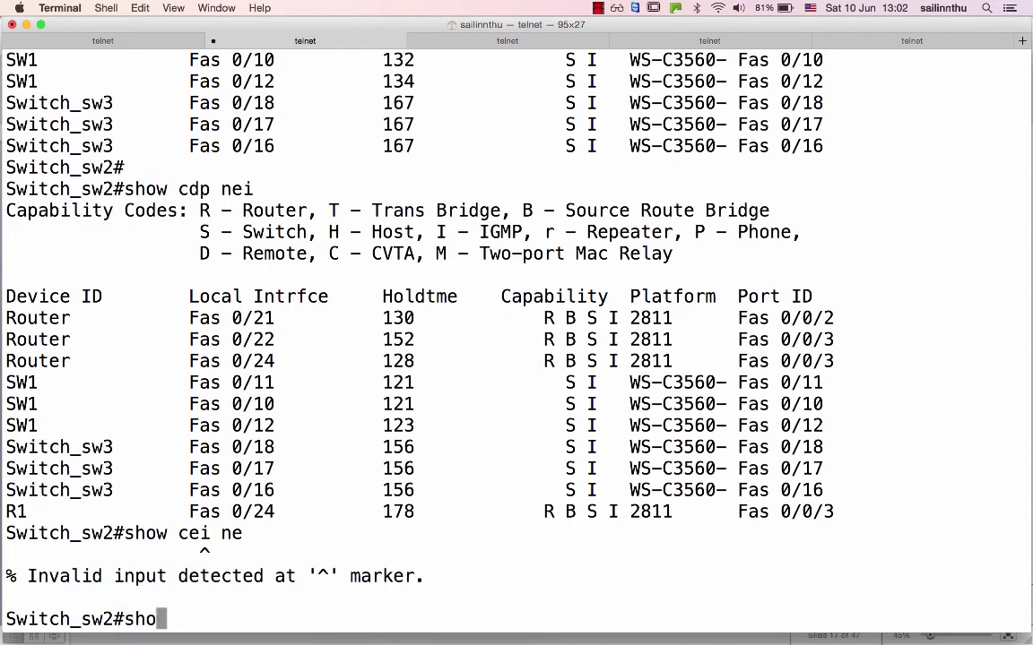
{"action": "type", "text": " cdp nei"}
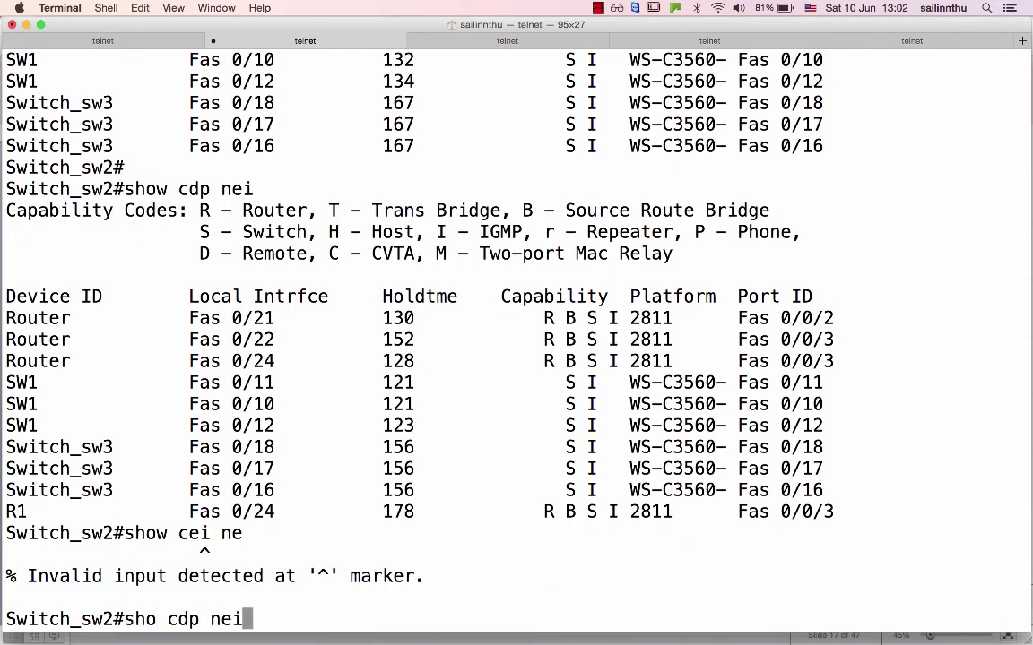
{"action": "key", "text": "Return"}
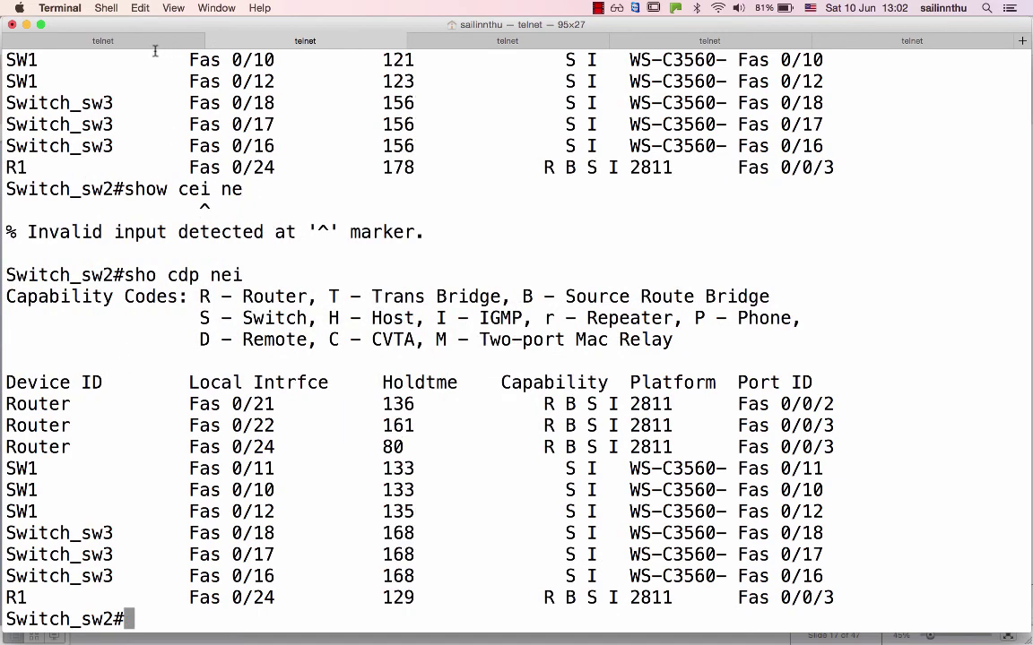
List SW1's CDP neighbours with sho cdp nei, then return to the R2 session.
{"action": "left_click", "coordinate": [135, 44]}
{"action": "type", "text": "sho cdp "}
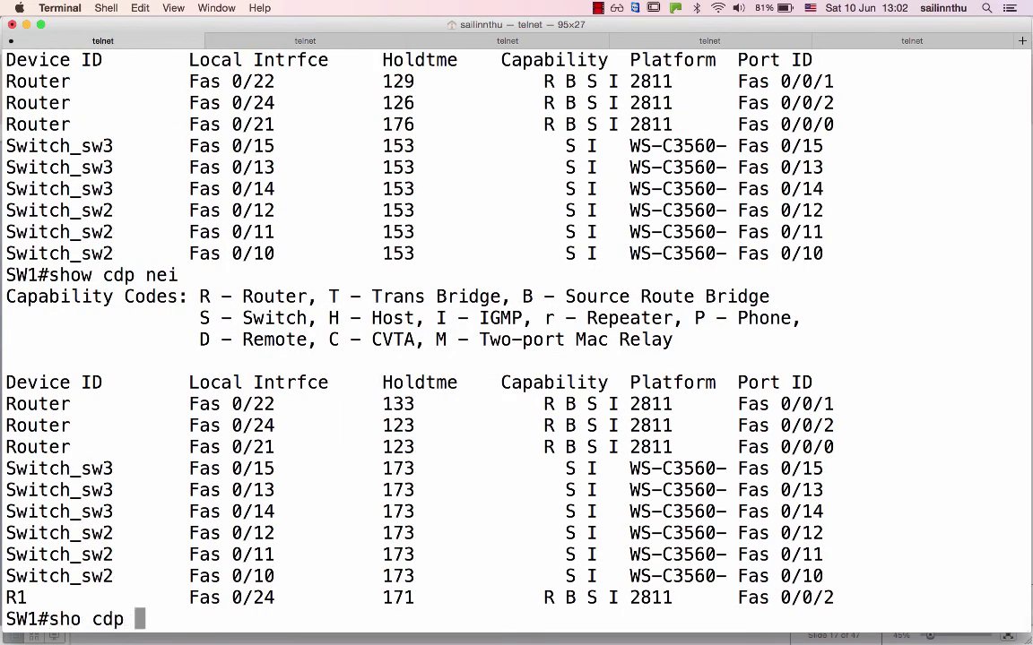
{"action": "type", "text": "nei"}
{"action": "key", "text": "Return"}
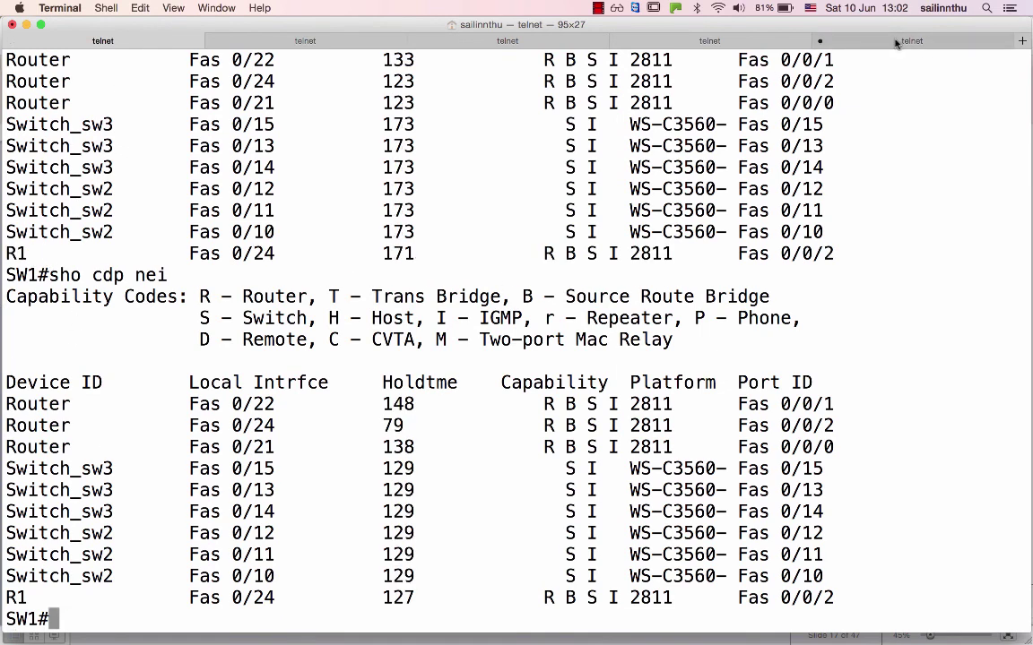
{"action": "left_click", "coordinate": [829, 40]}
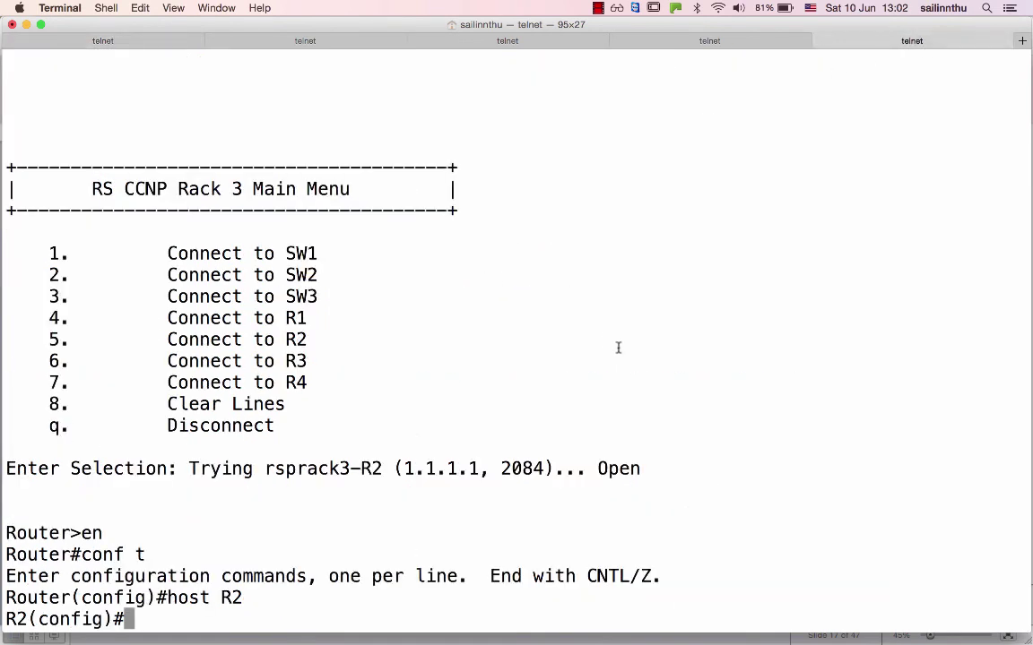
Exit configuration mode on R2 and R1, and list R1's CDP neighbours with sho cdp nei.
{"action": "type", "text": "end"}
{"action": "key", "text": "super+shift+bracketleft"}
{"action": "key", "text": "Return"}
{"action": "type", "text": "end"}
{"action": "key", "text": "Return"}
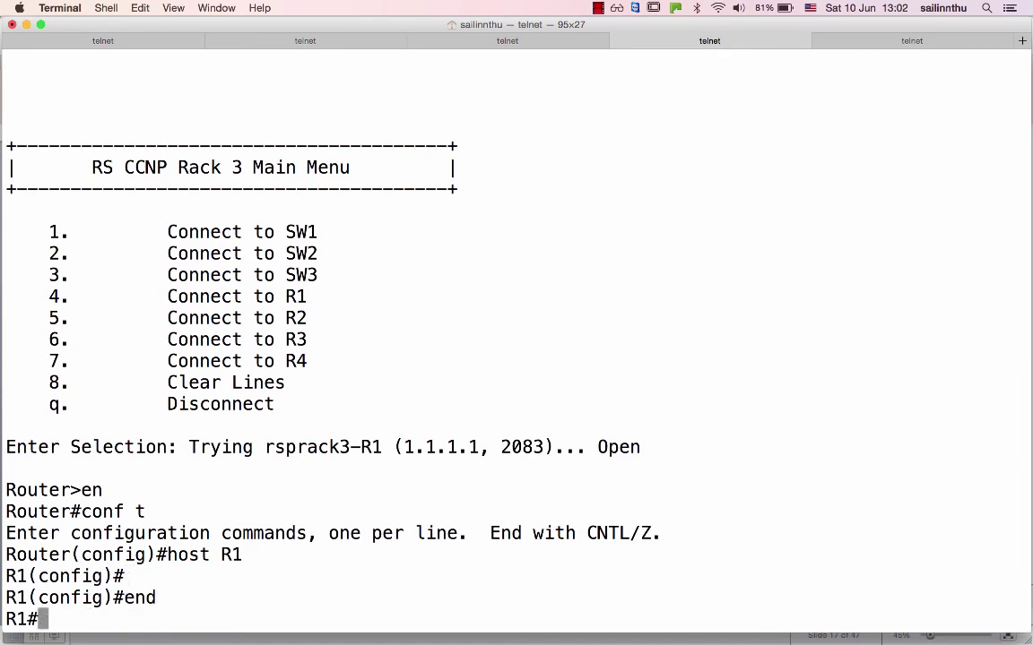
{"action": "type", "text": "sho cdp nei"}
{"action": "key", "text": "Return"}
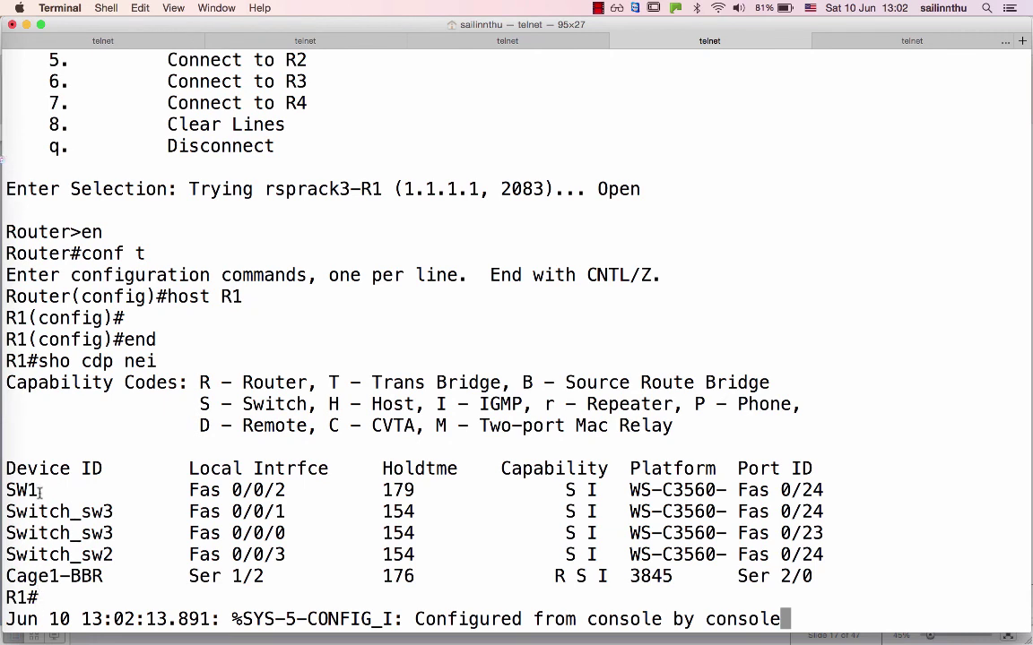
Highlight R1's SW1 entry on Fas 0/24, the two Switch_sw3 links, and Switch_sw2's interface.
{"action": "left_click_drag", "start_coordinate": [39, 490], "coordinate": [224, 491]}
{"action": "left_click", "coordinate": [285, 499]}
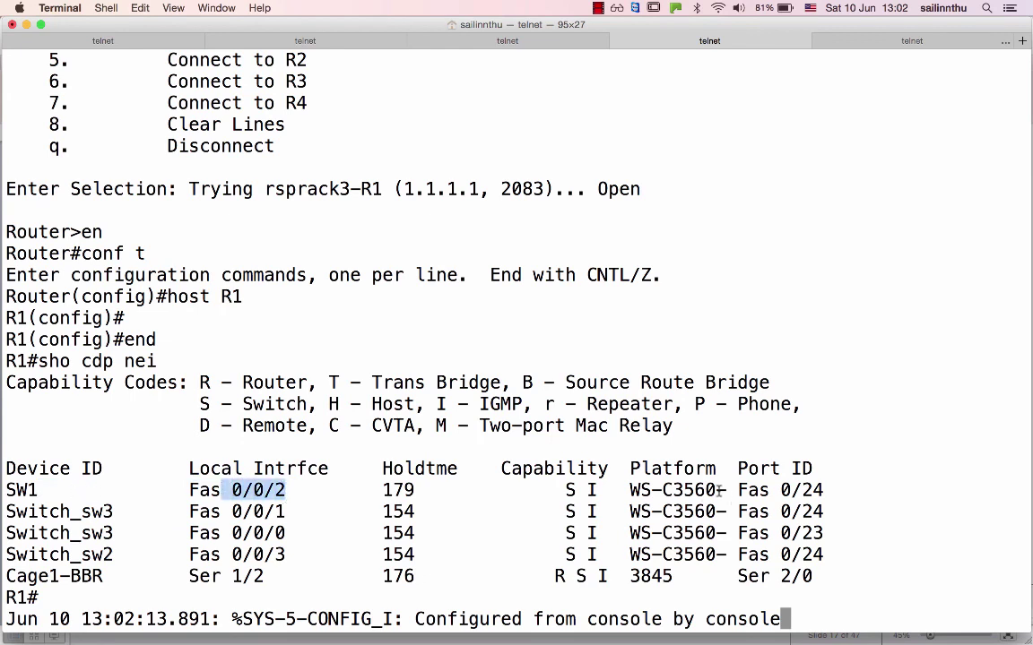
{"action": "left_click_drag", "start_coordinate": [718, 491], "coordinate": [830, 490]}
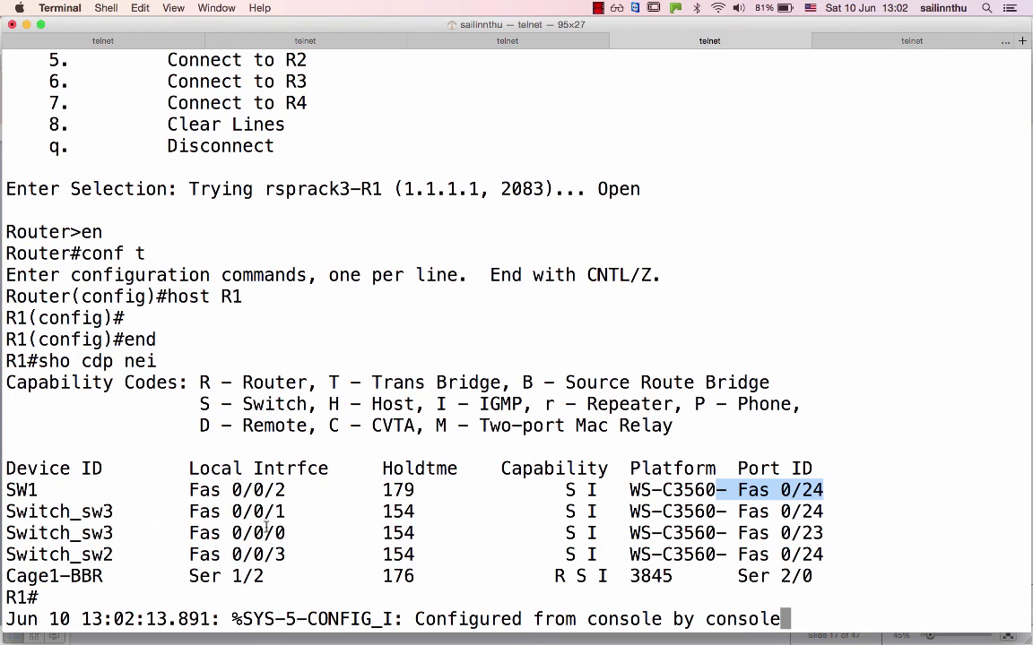
{"action": "left_click_drag", "start_coordinate": [179, 533], "coordinate": [179, 519]}
{"action": "left_click_drag", "start_coordinate": [59, 511], "coordinate": [49, 511]}
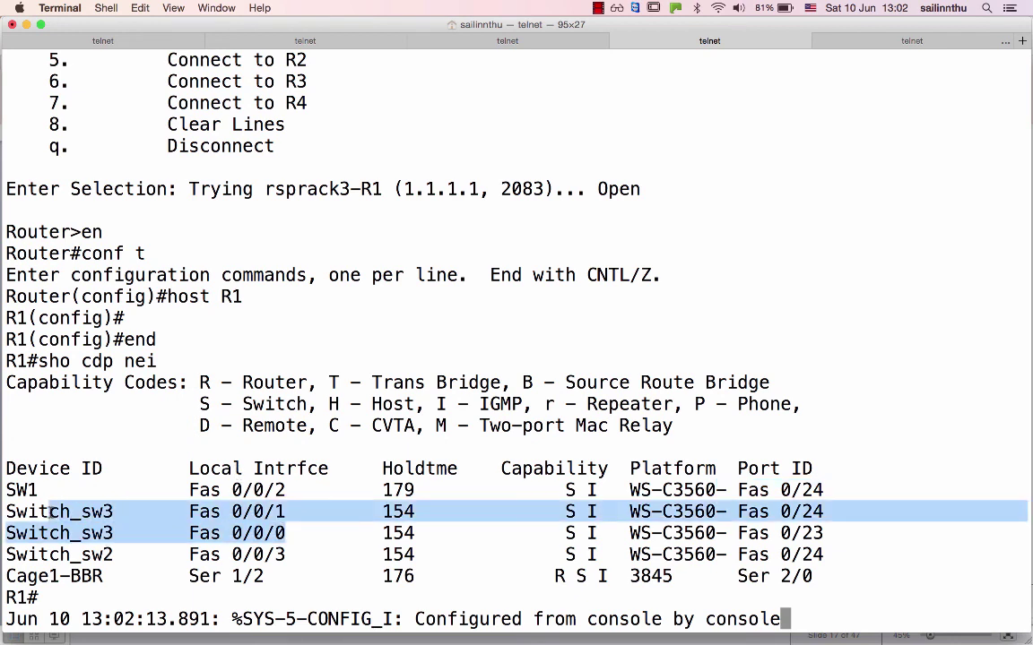
{"action": "left_click_drag", "start_coordinate": [274, 555], "coordinate": [148, 548]}
{"action": "left_click", "coordinate": [587, 325]}
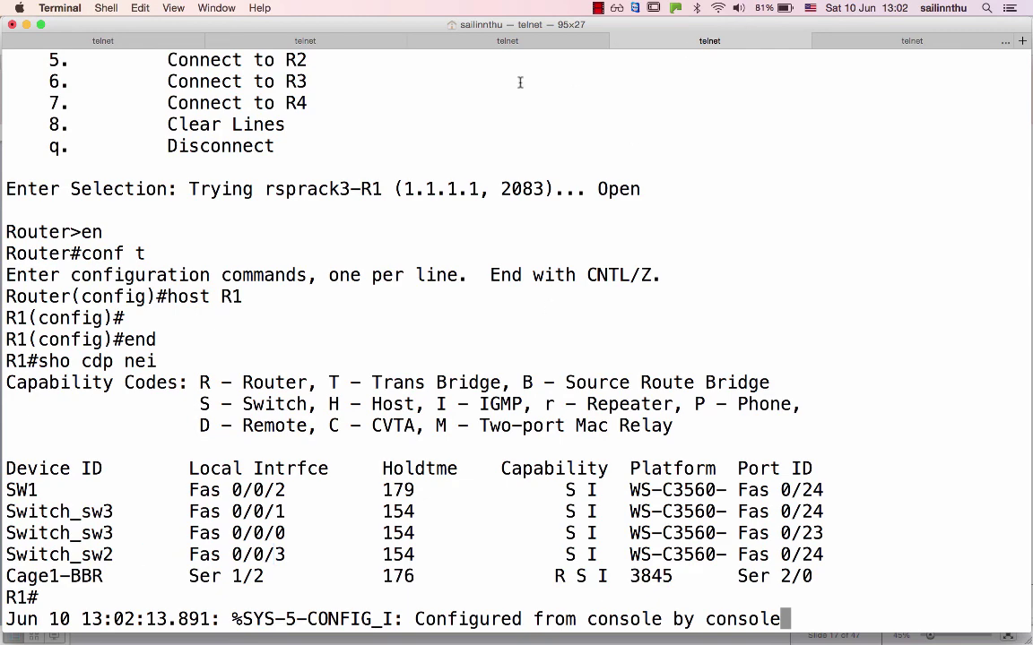
Step through the Switch_sw3 and Switch_sw2 sessions back to SW1's neighbour table.
{"action": "left_click", "coordinate": [488, 40]}
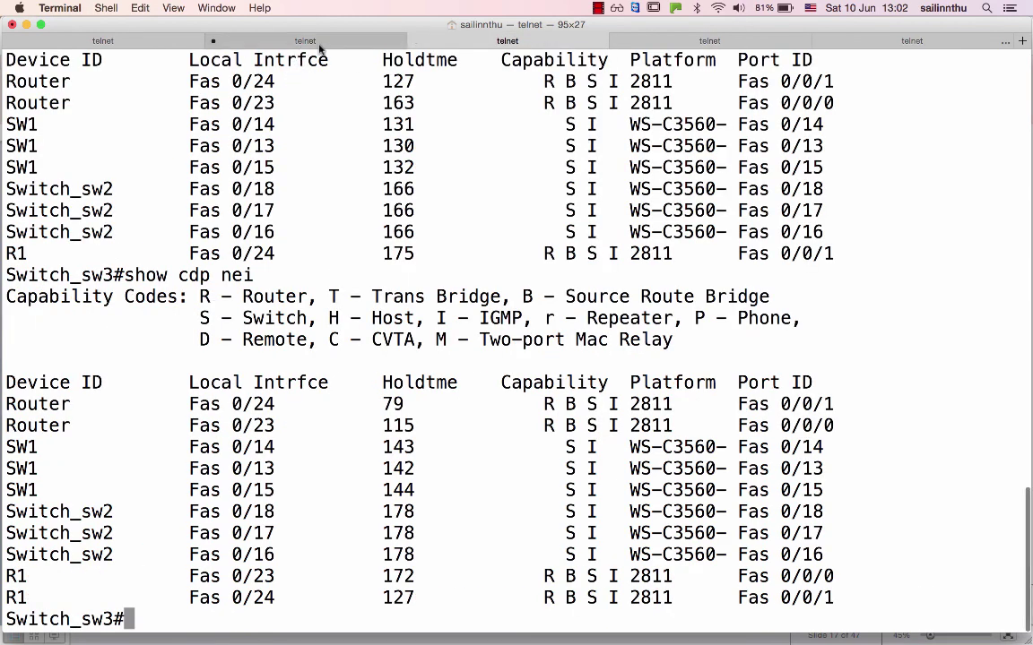
{"action": "left_click", "coordinate": [291, 43]}
{"action": "left_click", "coordinate": [124, 43]}
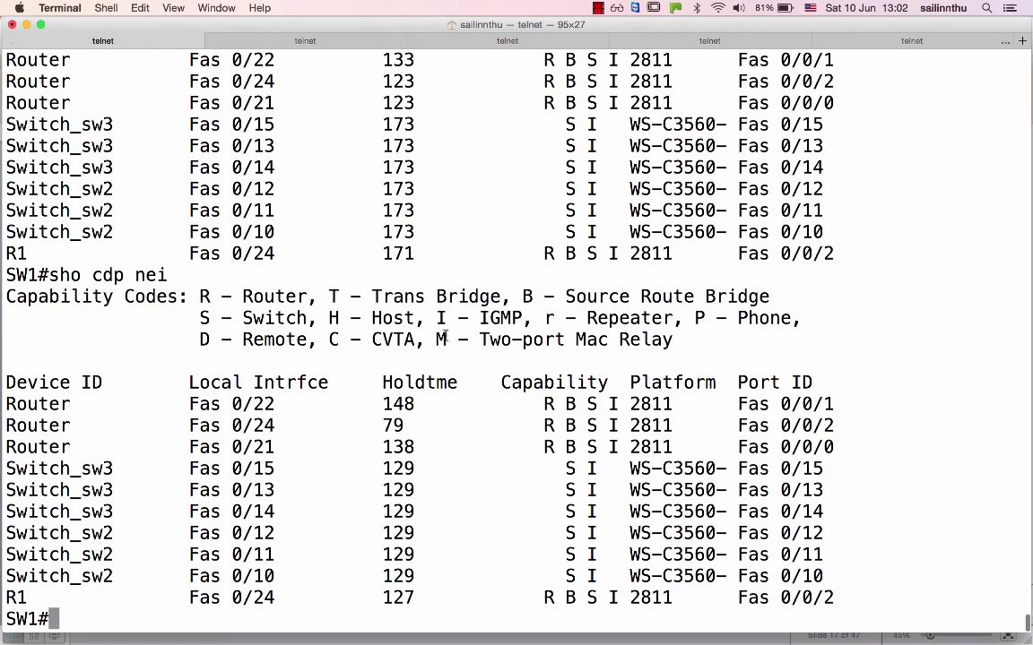